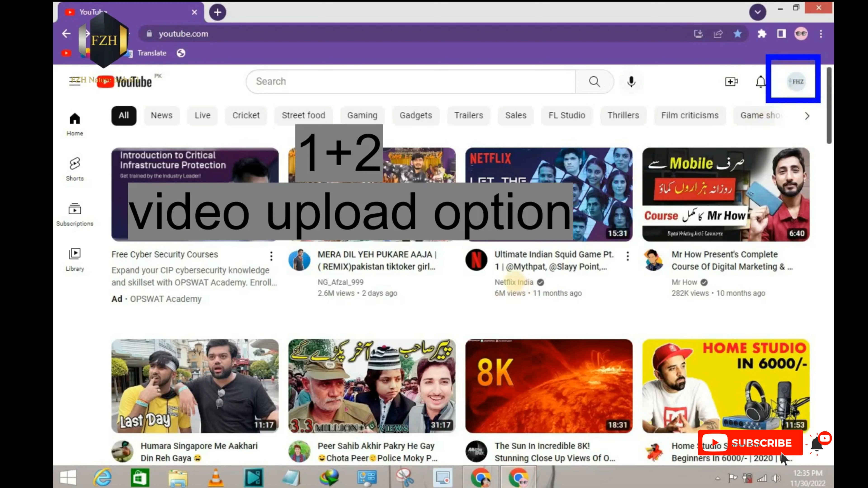
Step: Open the video upload dialog from the YouTube home page, landing in YouTube Studio, and close it without selecting a file
click(795, 86)
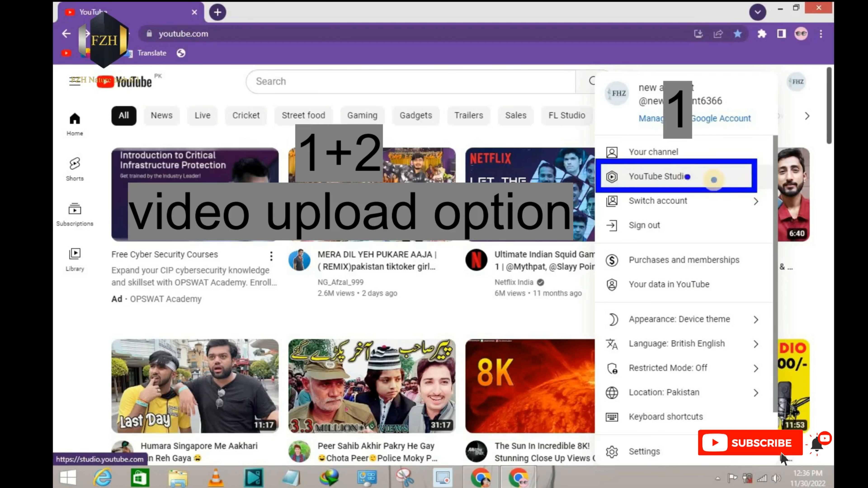
click(541, 141)
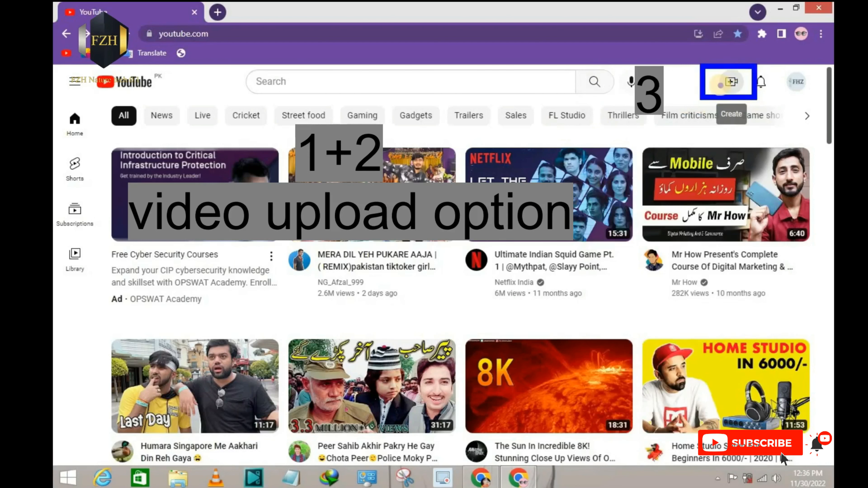
click(732, 84)
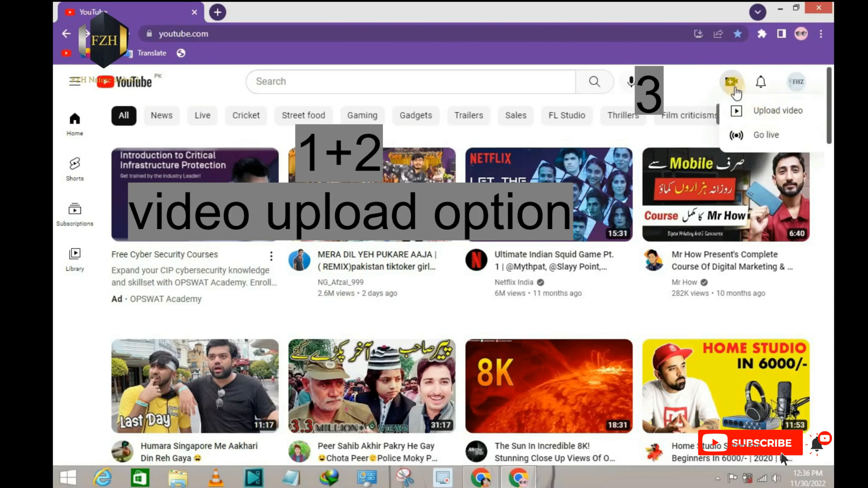
click(757, 115)
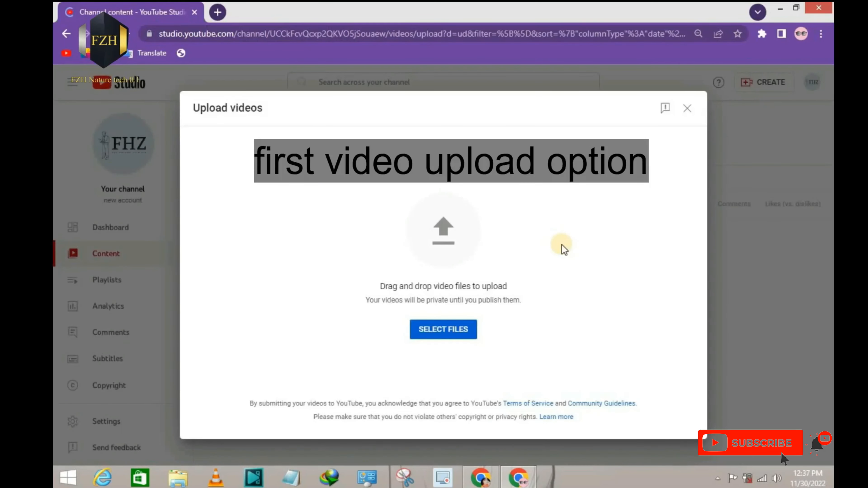
key(ctrl+2)
drag(346, 189, 585, 382)
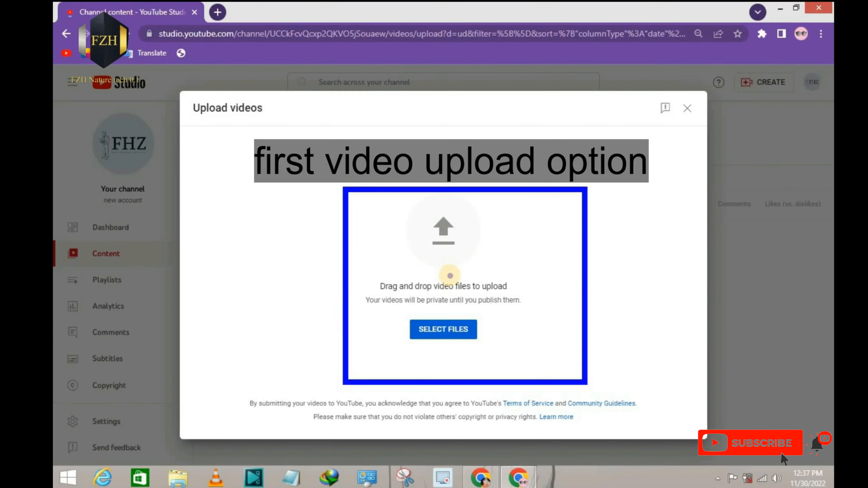
key(Escape)
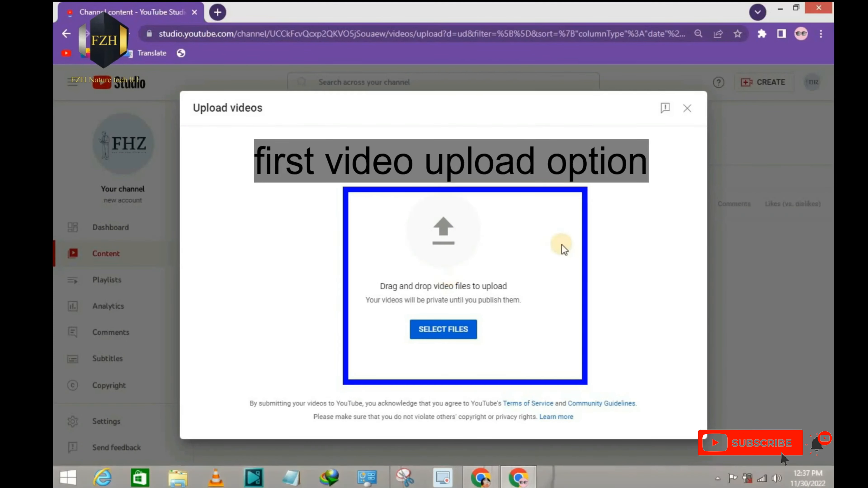
click(688, 109)
Step: Open the video upload dialog from the Channel content page and close it without selecting a file
key(ctrl+2)
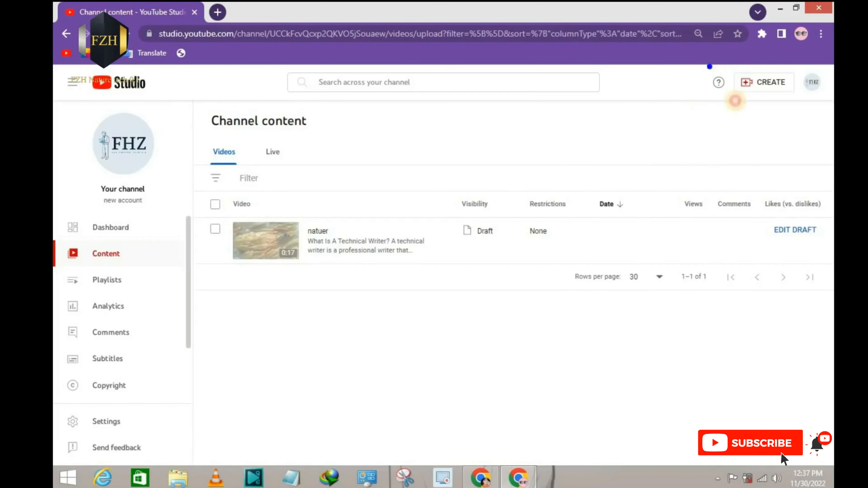
drag(707, 65, 801, 105)
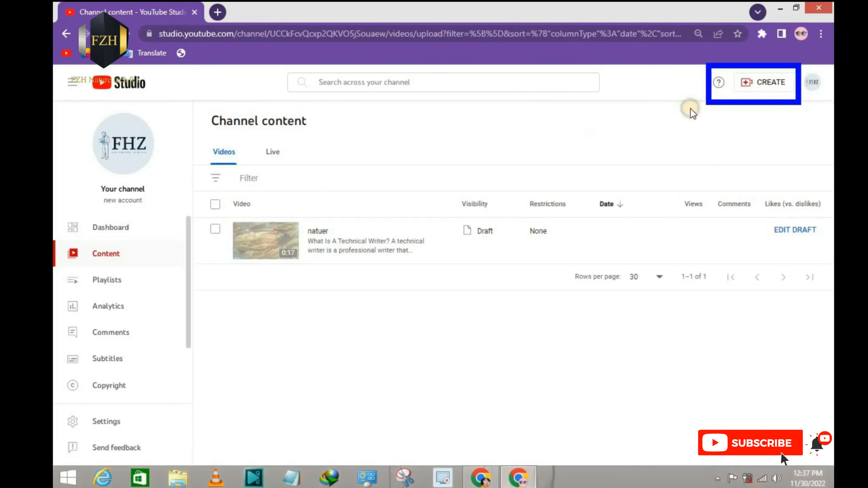
key(Escape)
click(766, 85)
key(ctrl+2)
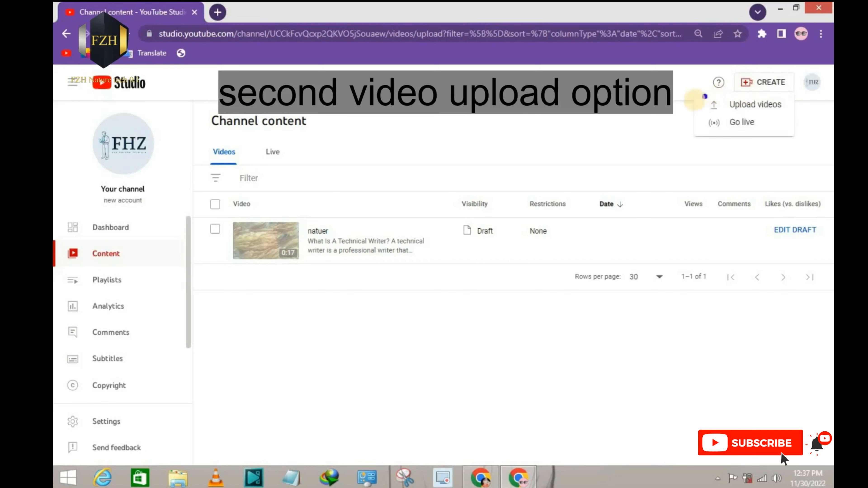
drag(695, 99, 785, 113)
key(Escape)
click(755, 100)
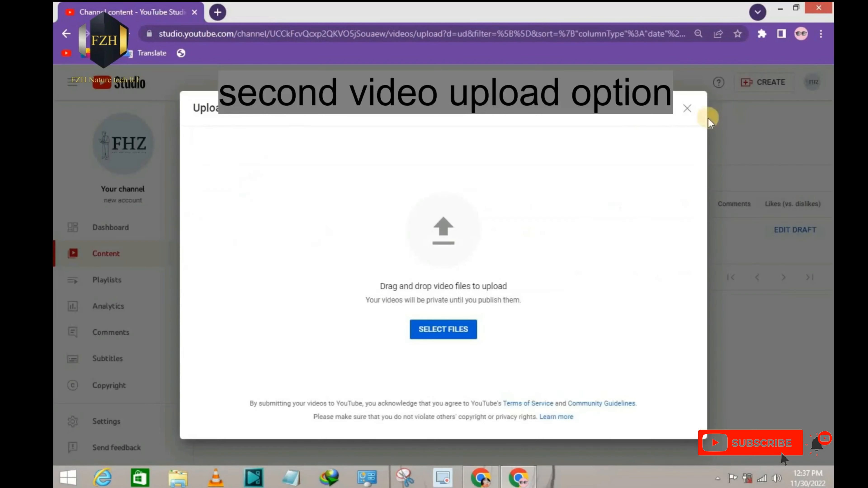
key(ctrl+2)
drag(327, 159, 560, 378)
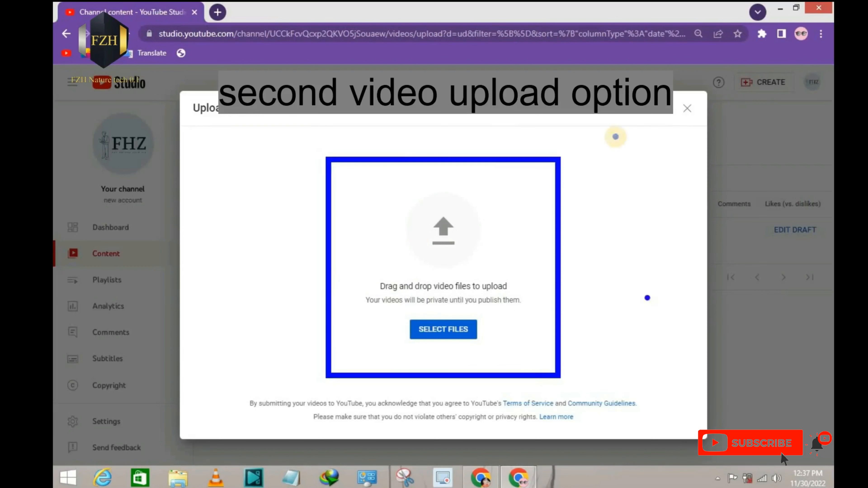
key(Escape)
click(687, 108)
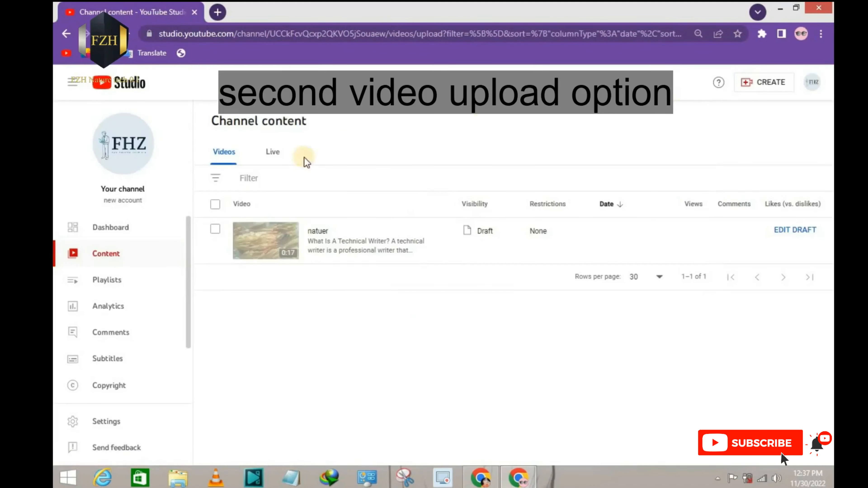
Step: Go to the channel dashboard in YouTube Studio and close the browser's find bar
click(103, 226)
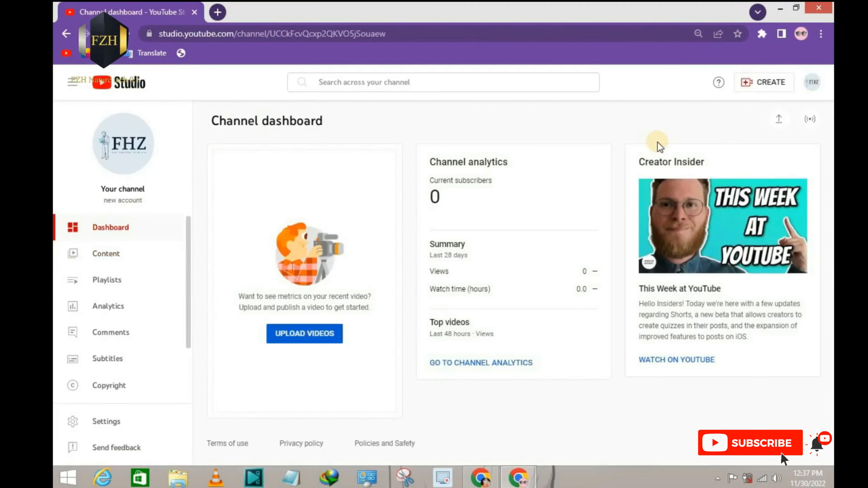
key(ctrl+f)
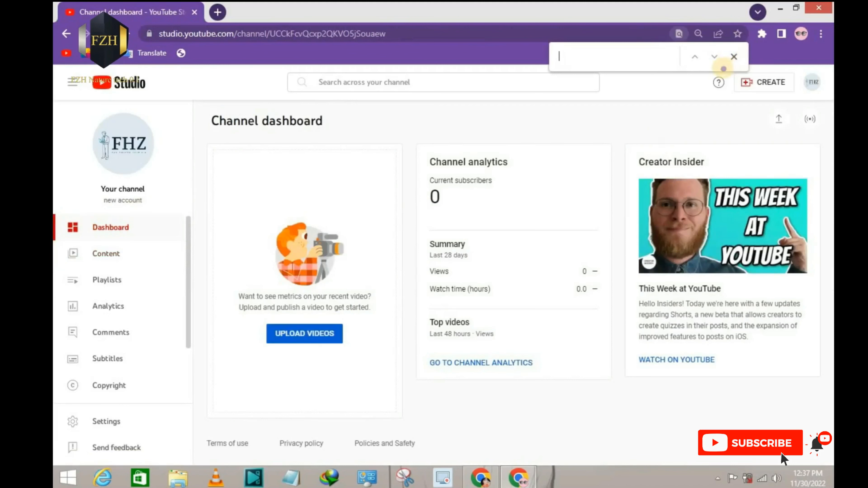
click(733, 57)
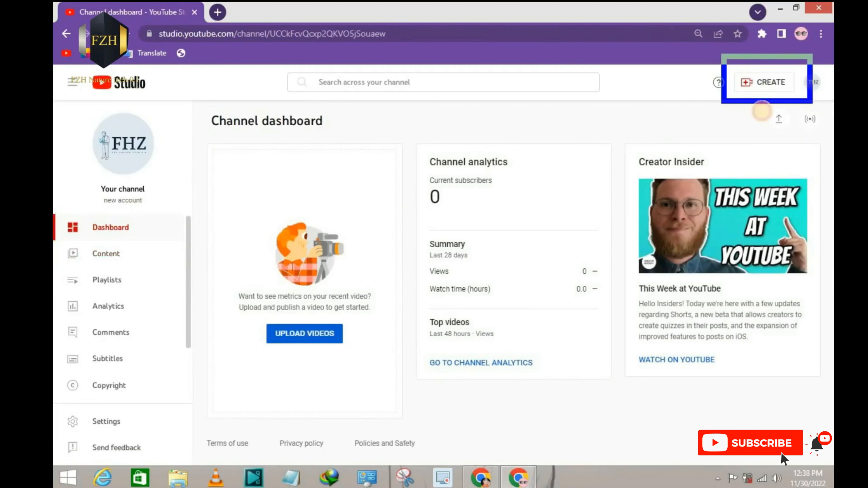
mouse_move(754, 109)
mouse_down()
mouse_move(808, 137)
mouse_move(800, 138)
mouse_up()
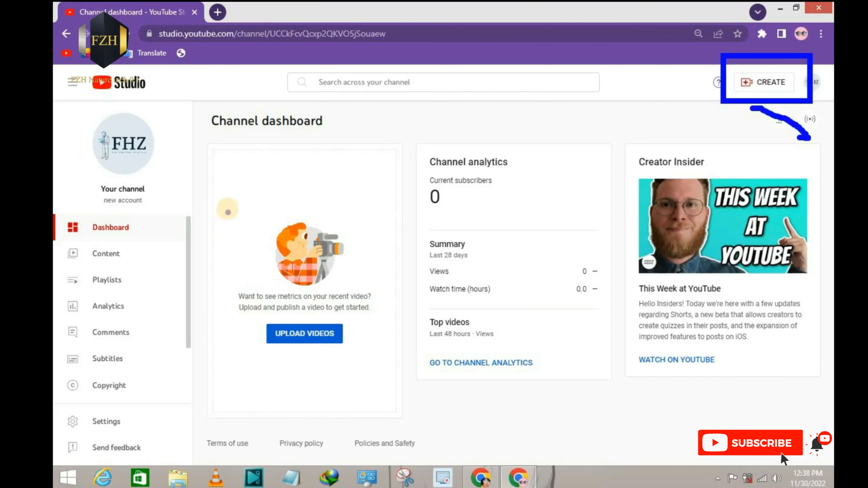
drag(227, 208, 382, 367)
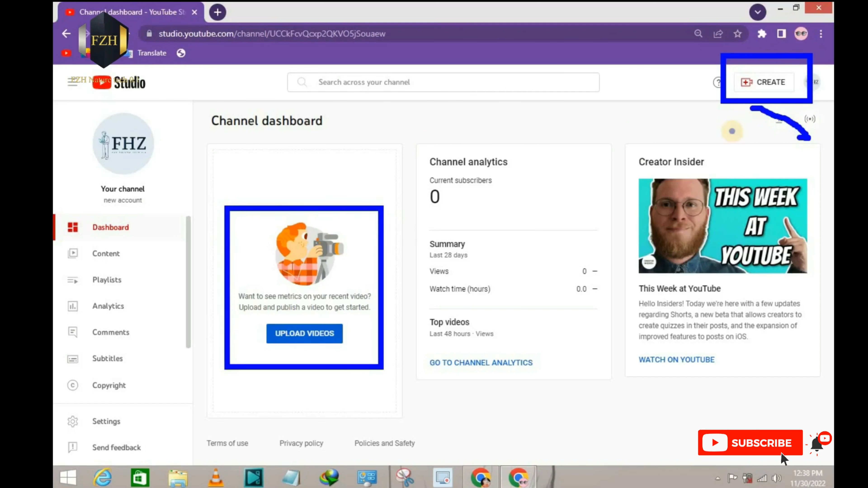
key(Escape)
key(ctrl+2)
drag(756, 100, 802, 136)
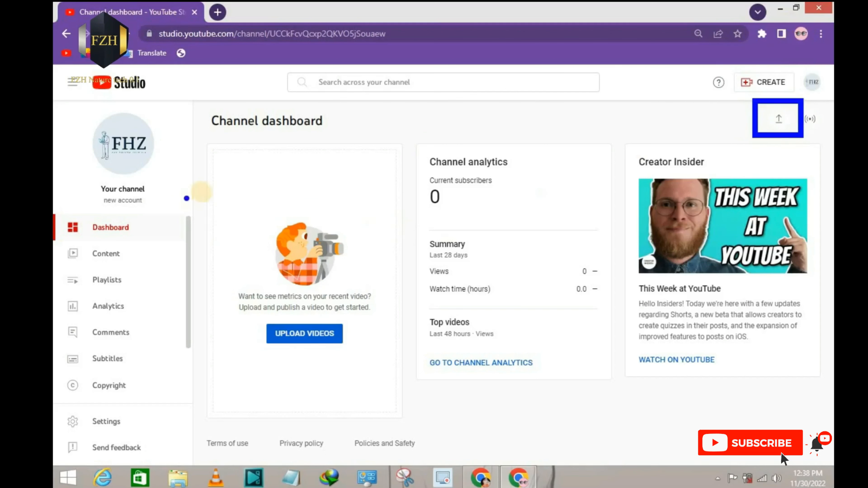
drag(239, 168, 414, 362)
drag(717, 58, 800, 93)
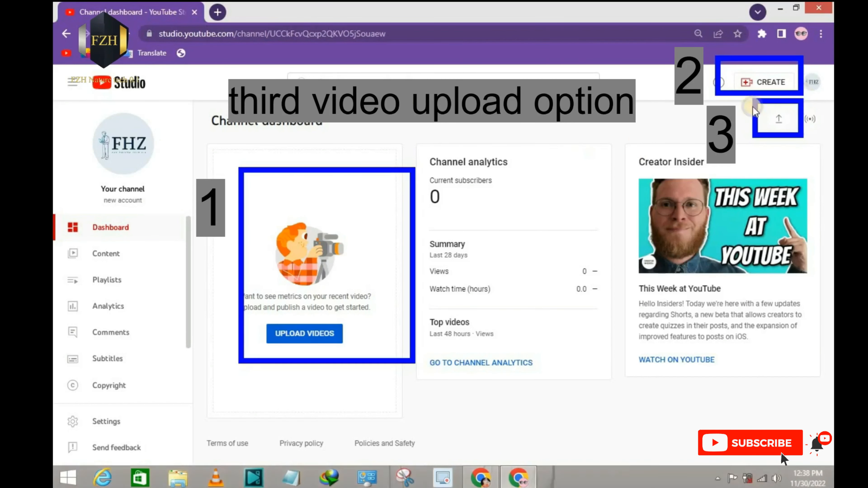
key(Escape)
Step: Upload the video file "Pexels Videos 1536346" from the Videos folder, starting from the channel dashboard
click(299, 331)
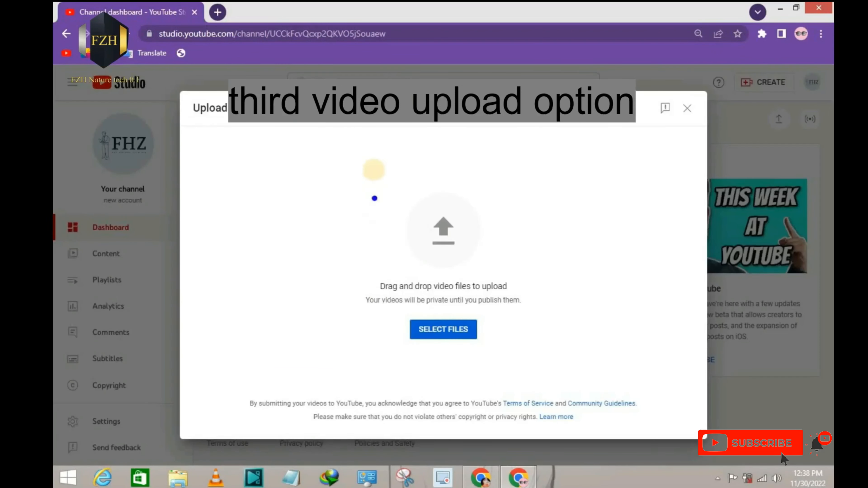
mouse_move(374, 170)
mouse_down()
mouse_move(550, 321)
mouse_move(555, 372)
mouse_up()
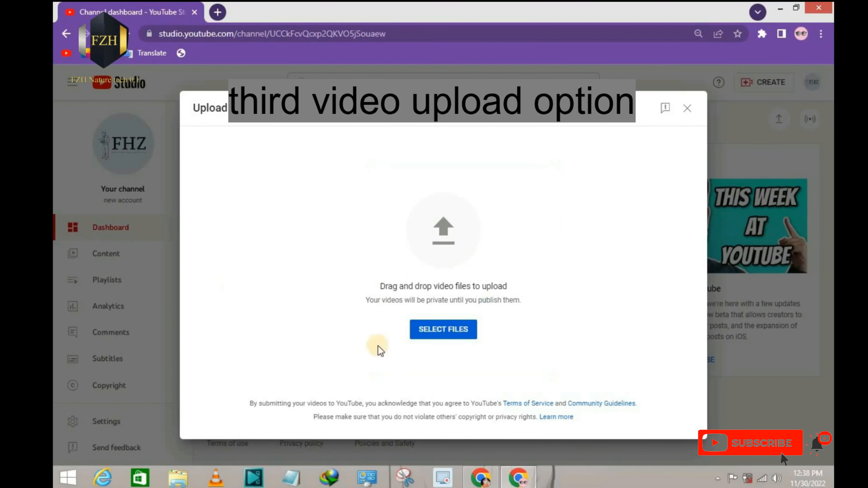
click(444, 329)
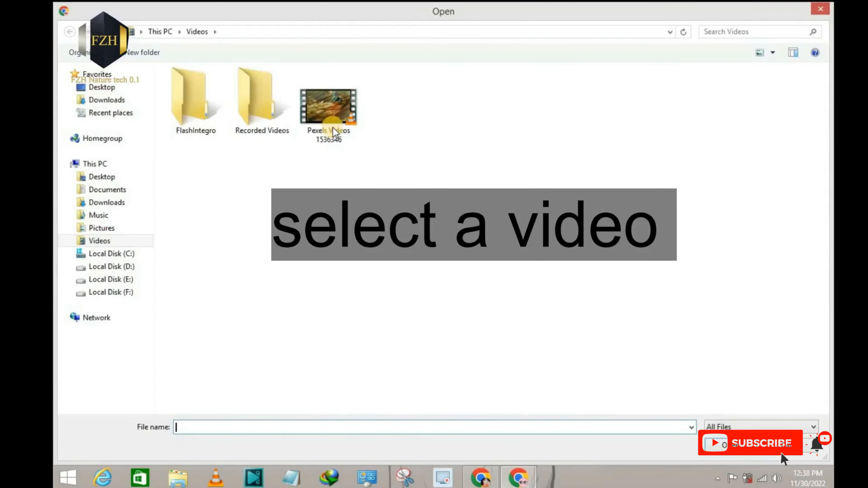
click(329, 106)
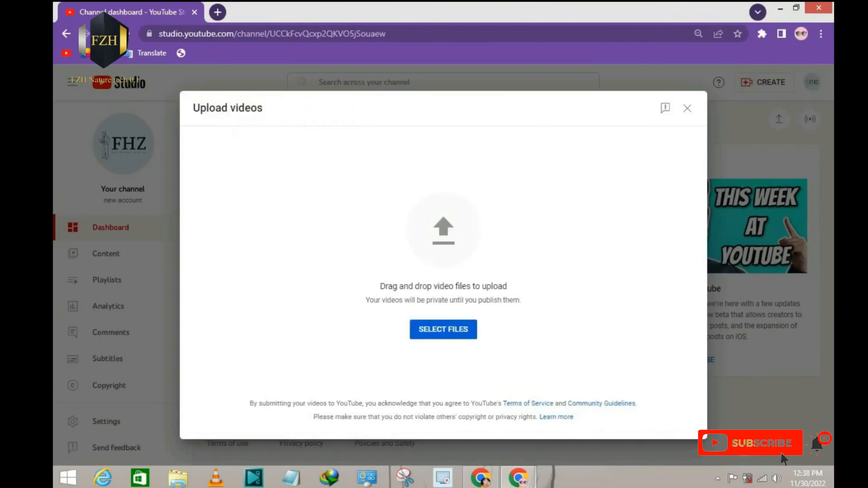
click(451, 338)
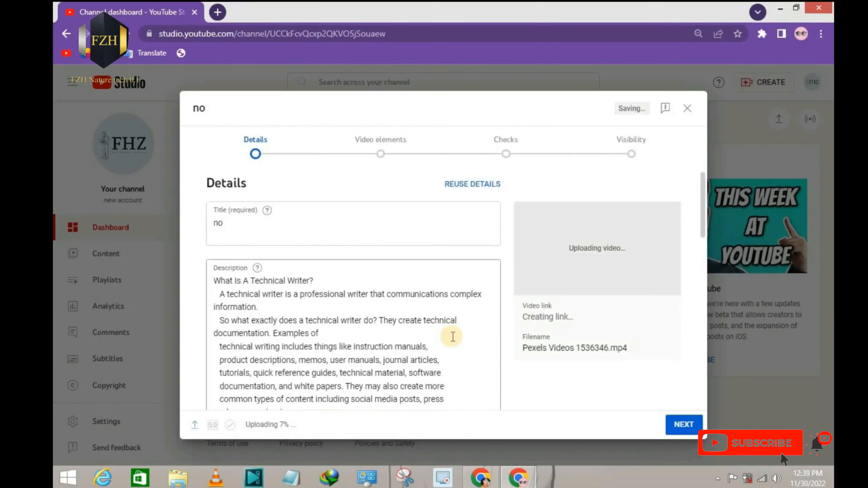
Step: Replace the uploaded video's title with "nature view"
click(355, 225)
double_click(233, 224)
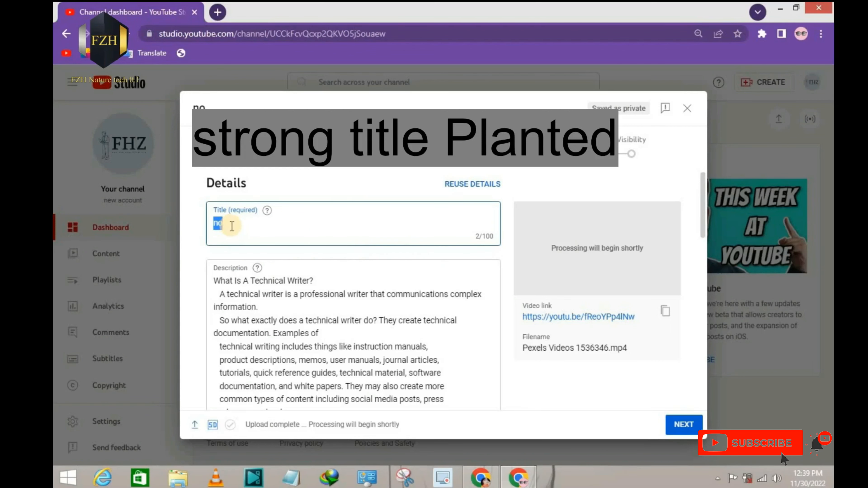
text(natur)
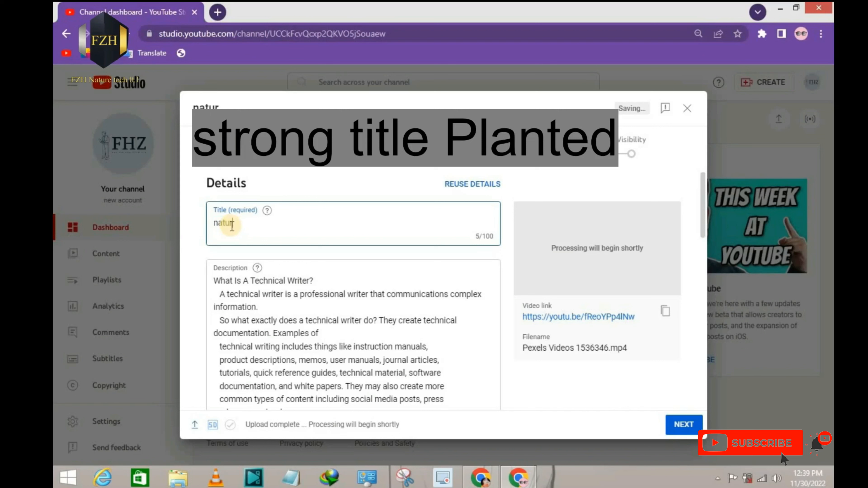
text(e v)
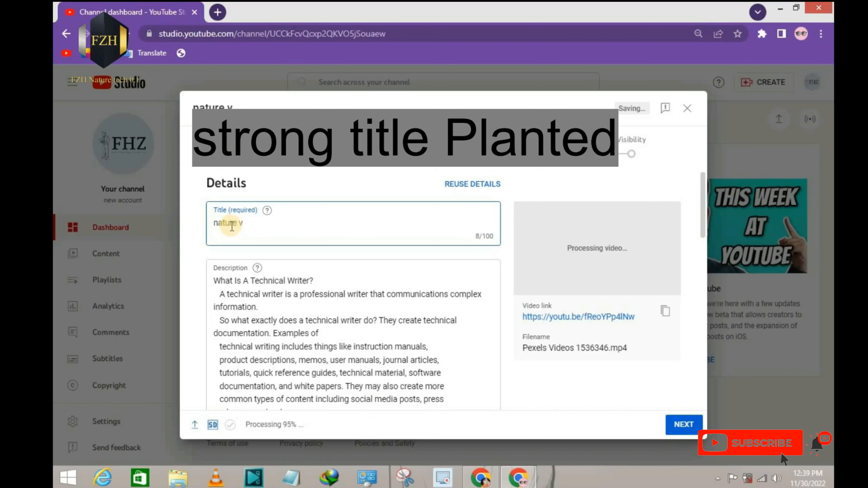
text(iew)
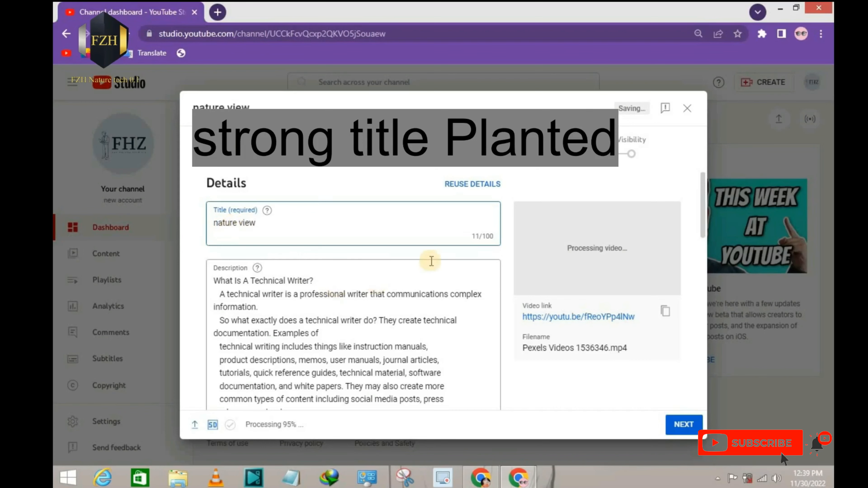
Step: Add the line "nature view etc....." above the existing text of the video's description
scroll(434, 261, down, 2)
scroll(433, 261, up, 4)
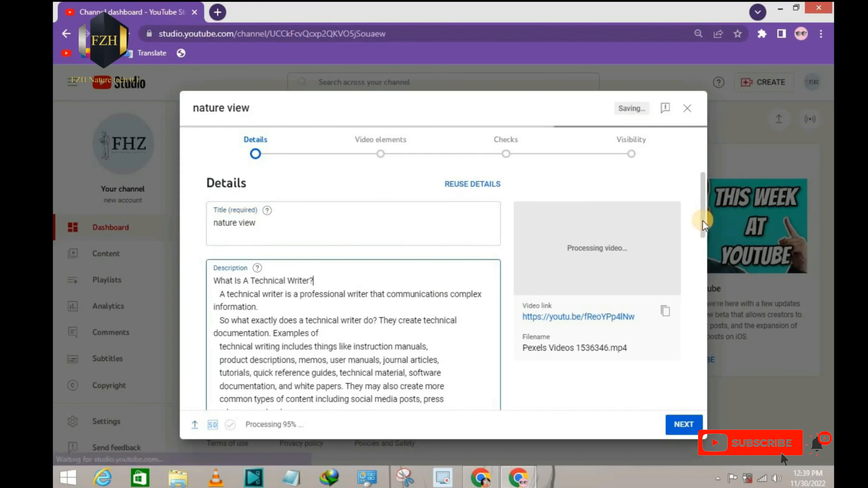
scroll(489, 195, down, 1)
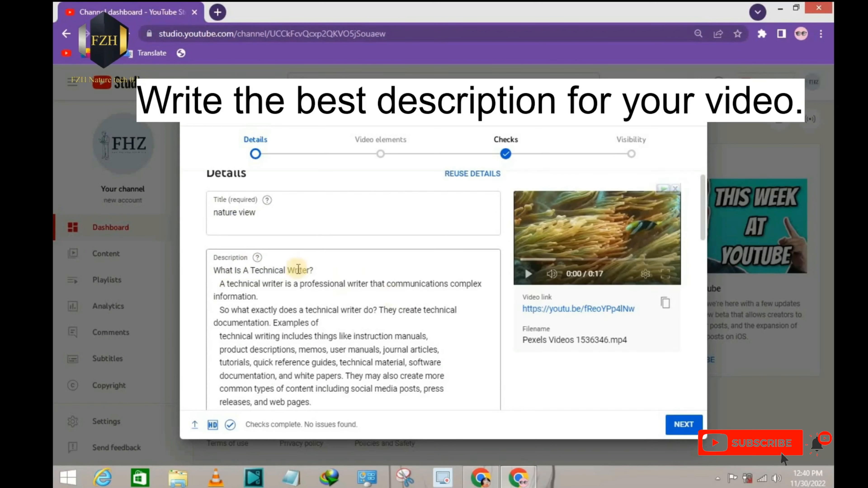
click(320, 271)
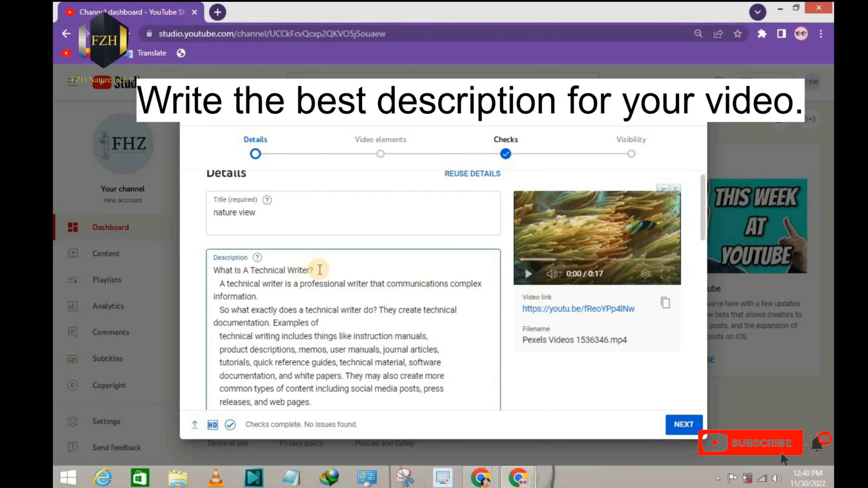
key(Return)
key(Up)
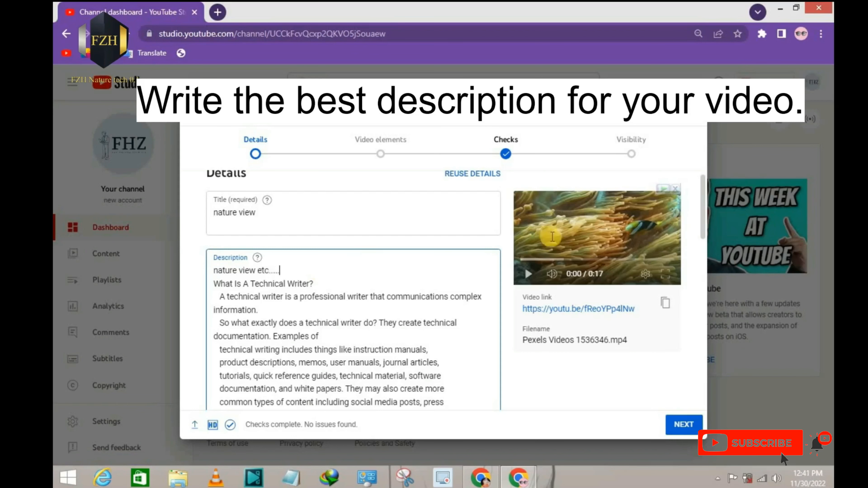
Step: Choose the third auto-generated frame, showing the clownfish, as the video's thumbnail
scroll(606, 246, down, 4)
scroll(558, 310, down, 7)
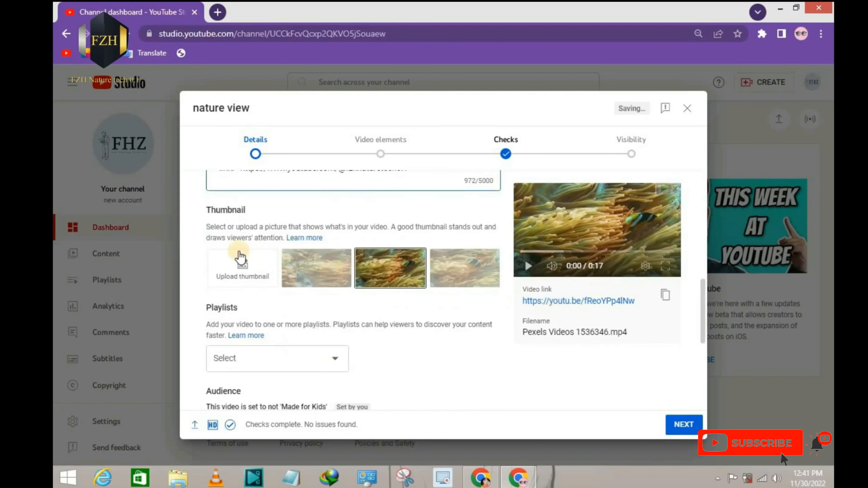
click(228, 255)
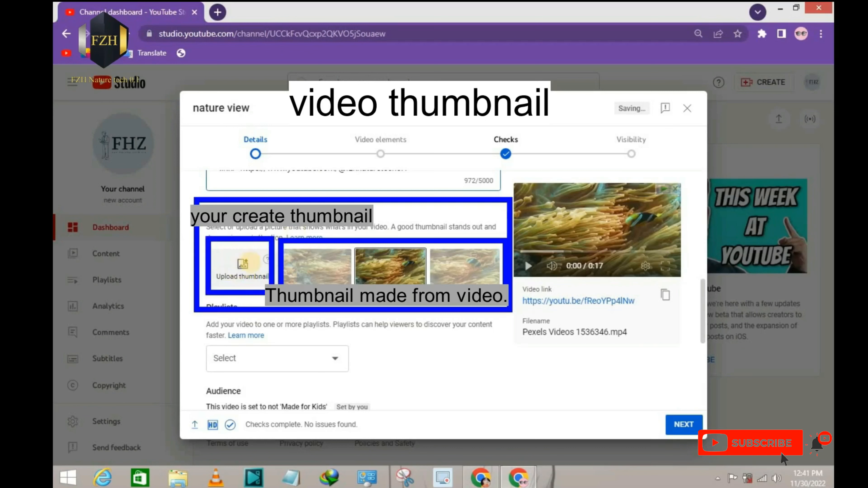
mouse_move(268, 262)
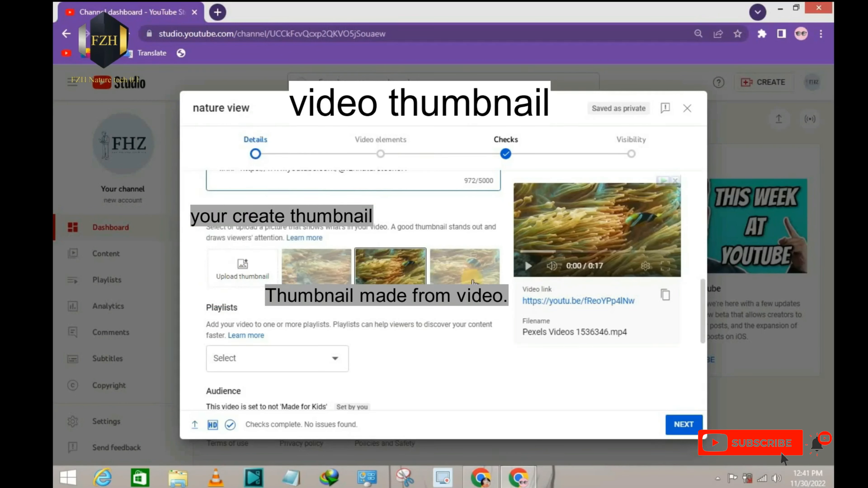
click(465, 267)
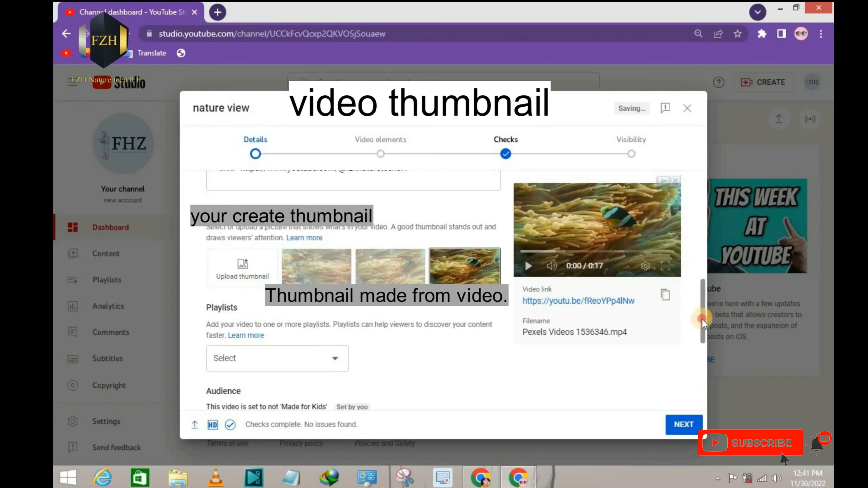
Step: Begin creating a new playlist for the video and enter "nature" as the playlist title
scroll(702, 319, down, 1)
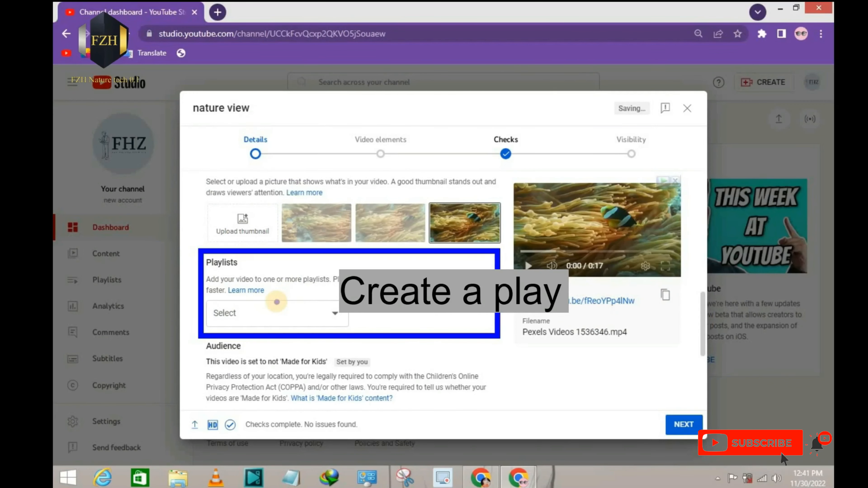
click(314, 313)
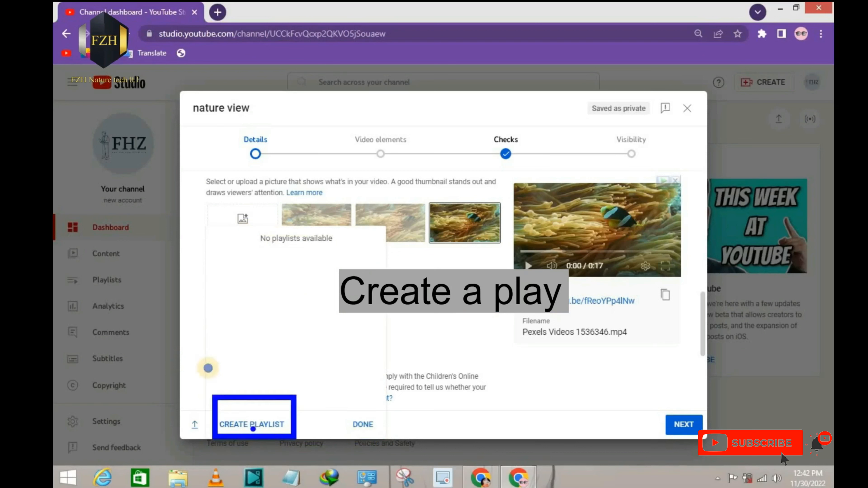
click(243, 425)
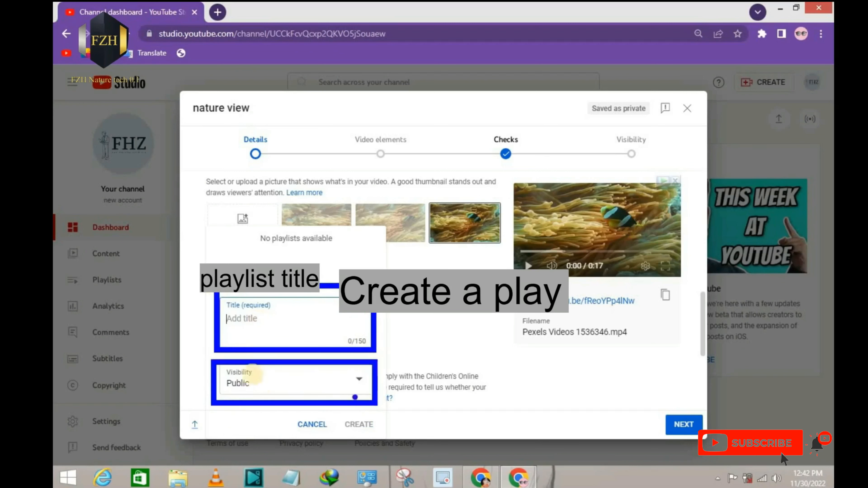
click(257, 319)
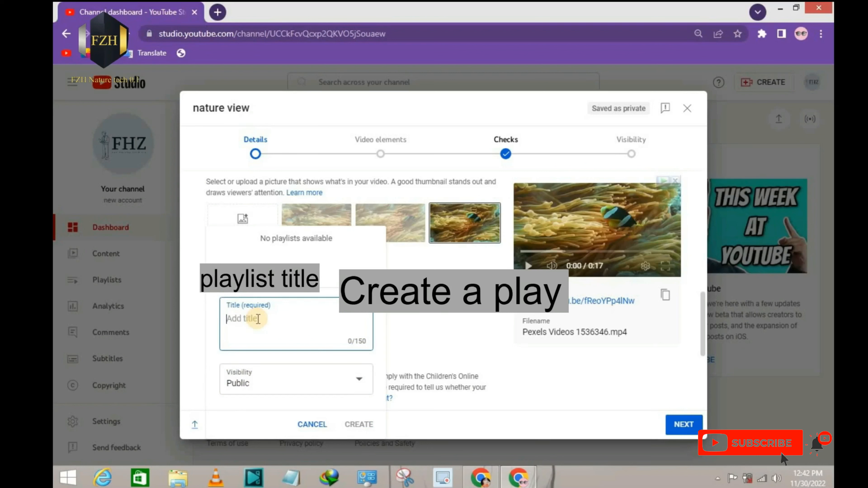
text(nature)
Step: Choose Public visibility for the new playlist, create it and finish assigning the video to it
click(285, 382)
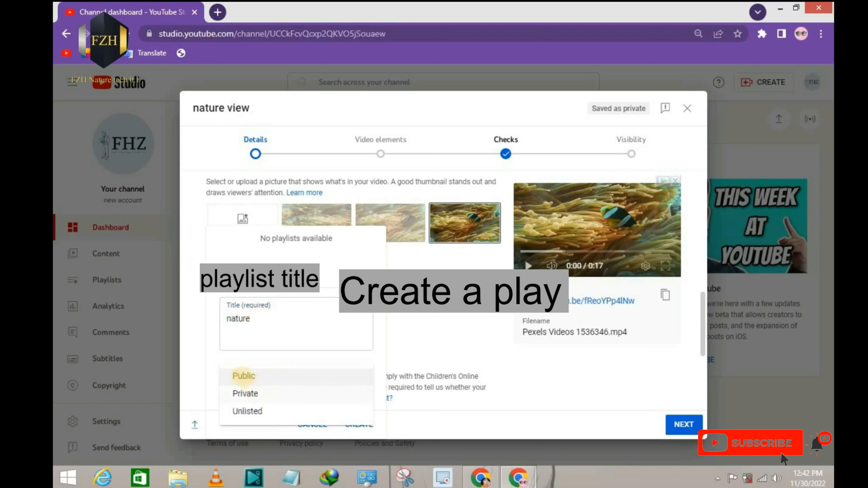
mouse_move(226, 366)
mouse_down()
mouse_move(304, 421)
mouse_move(371, 420)
mouse_up()
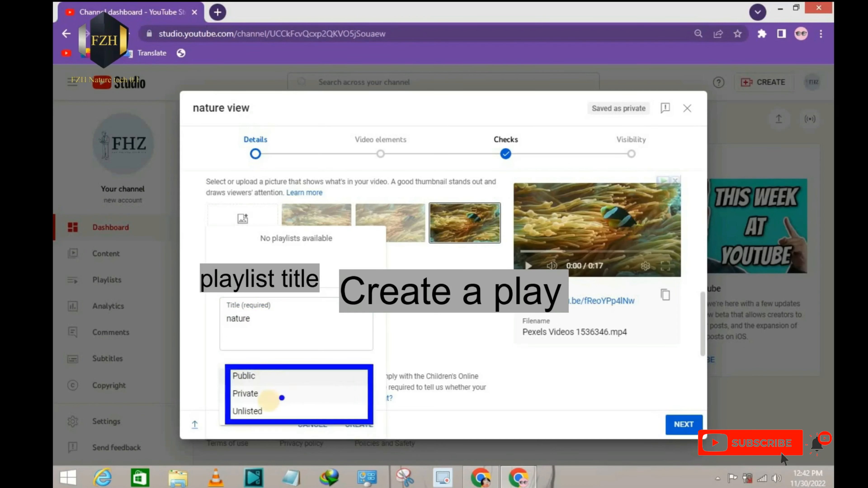
key(Escape)
click(261, 376)
click(358, 425)
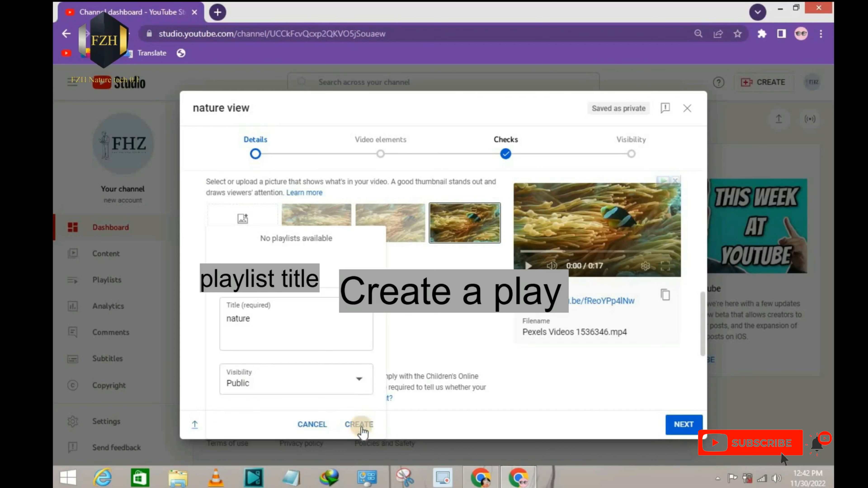
drag(209, 226, 344, 265)
key(Escape)
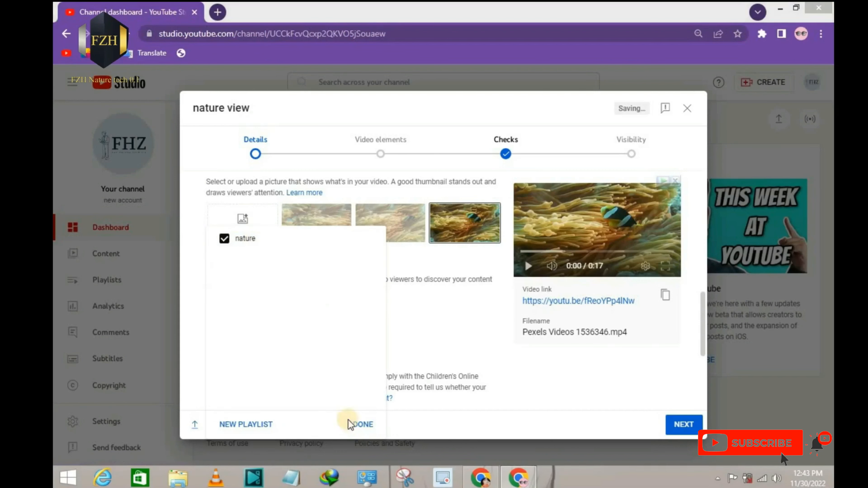
click(357, 429)
Step: Expand the advanced age restriction settings below the audience choice and examine the option for not restricting the video to viewers over 18
drag(705, 325, 702, 383)
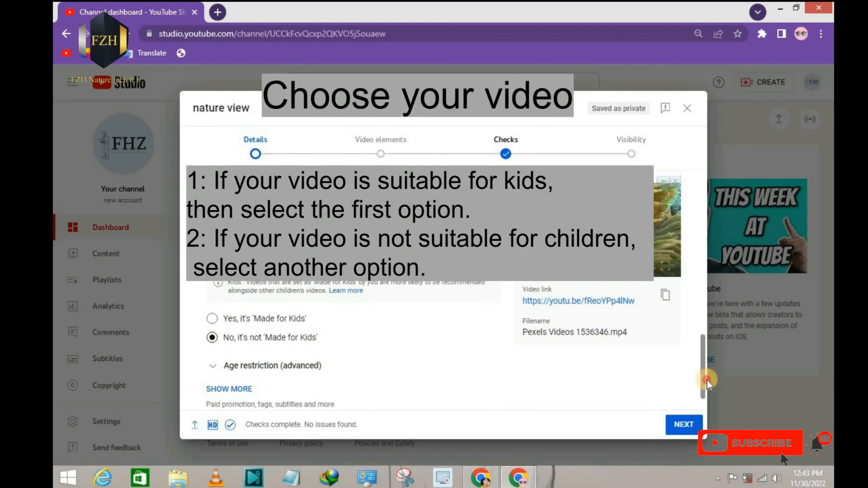
scroll(418, 385, down, 1)
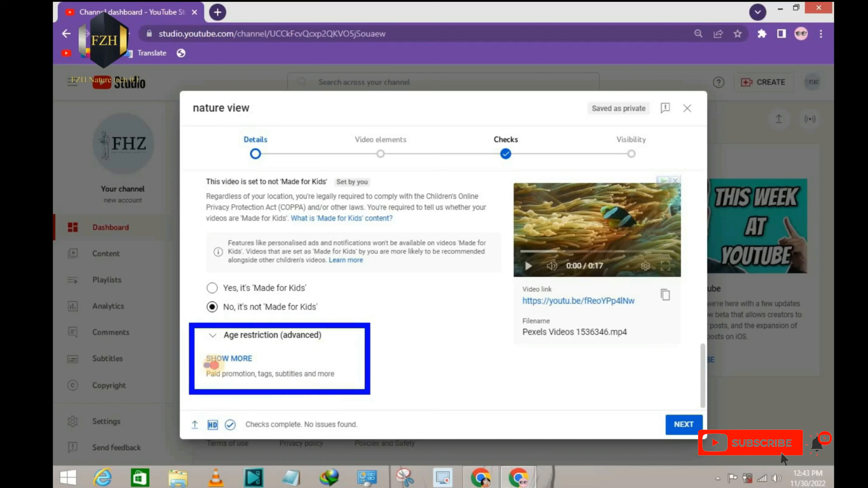
drag(214, 365, 253, 366)
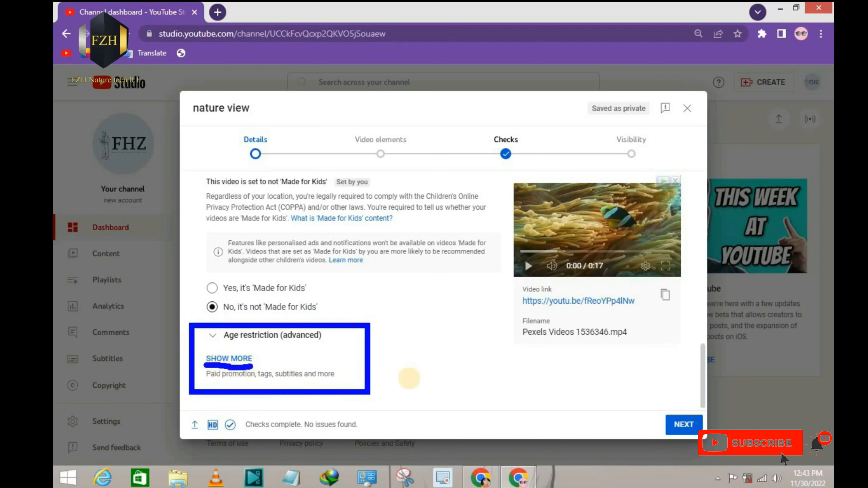
click(215, 337)
scroll(422, 318, down, 3)
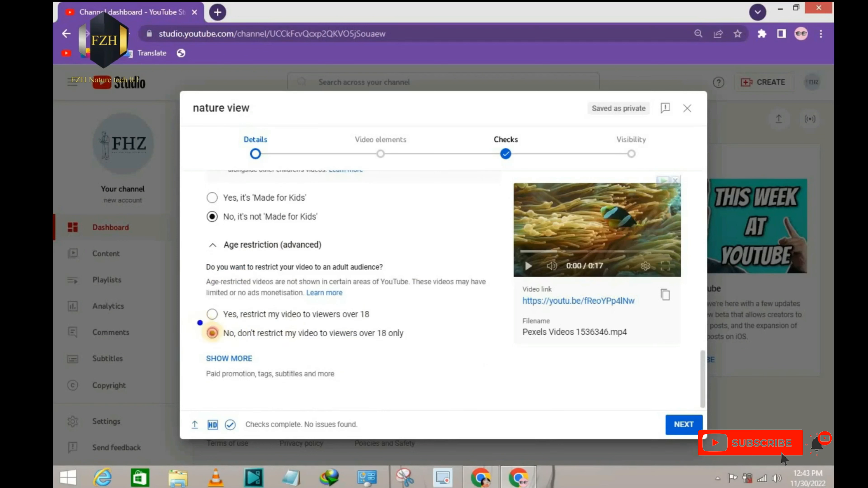
drag(198, 321, 417, 348)
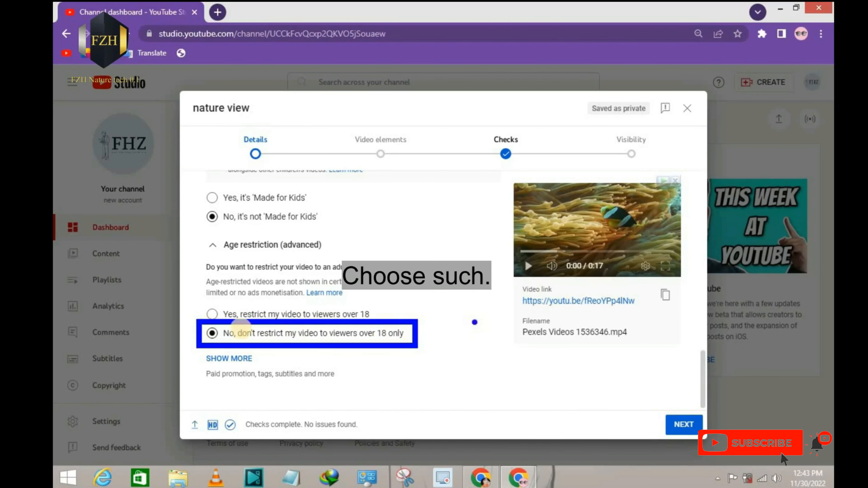
key(Escape)
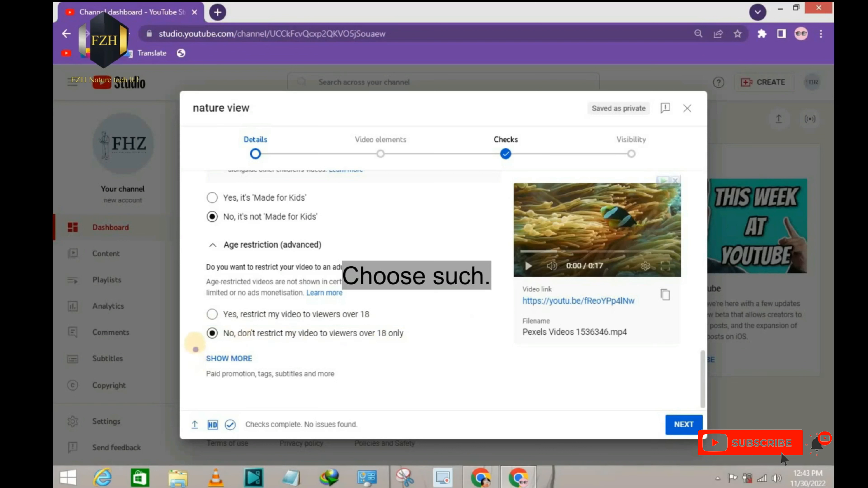
Step: Expand the additional video details and examine the paid promotion, automatic chapters and automatic places options
drag(194, 340, 271, 373)
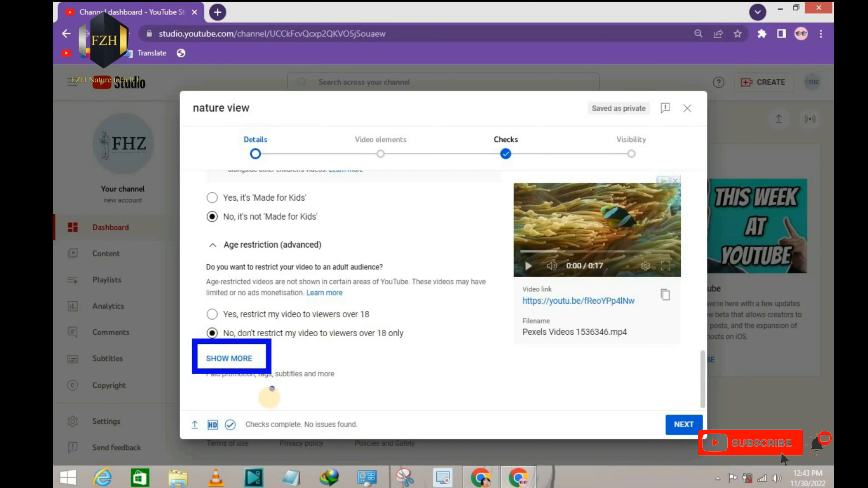
key(Escape)
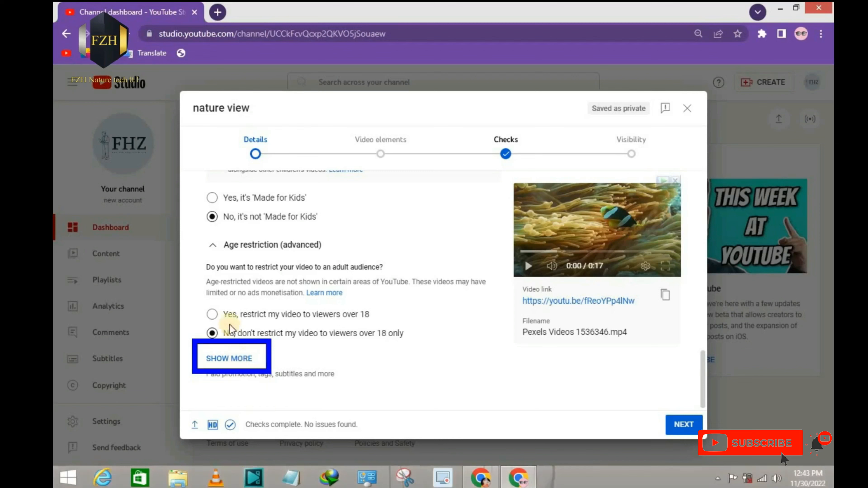
click(215, 360)
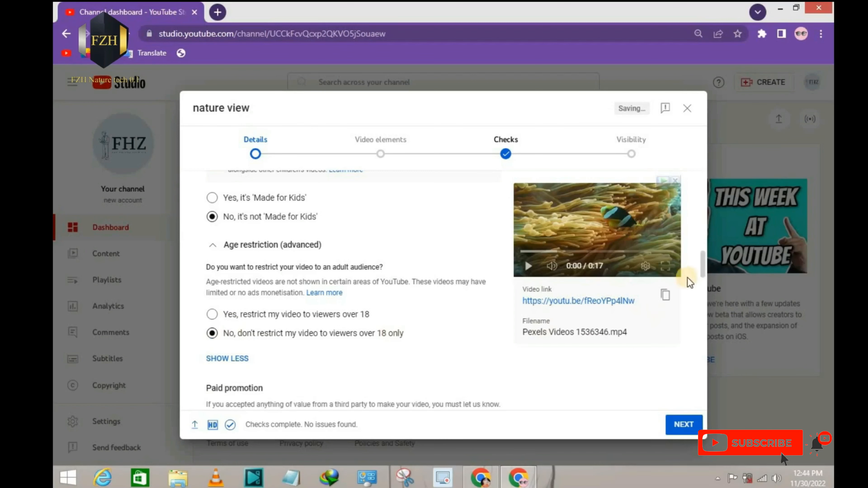
mouse_move(705, 269)
mouse_down()
mouse_move(705, 290)
mouse_move(705, 282)
mouse_up()
scroll(315, 224, up, 1)
mouse_move(192, 202)
mouse_down()
mouse_move(457, 287)
mouse_move(501, 293)
mouse_up()
drag(342, 214, 289, 274)
drag(277, 216, 361, 274)
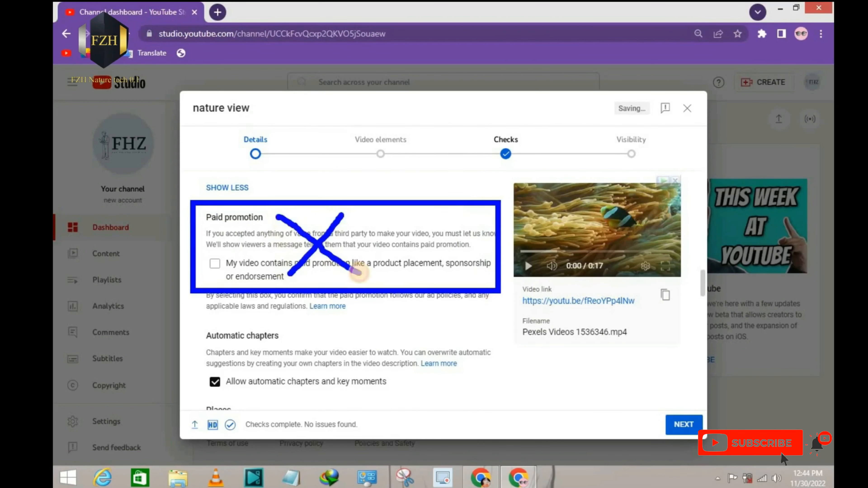
key(Escape)
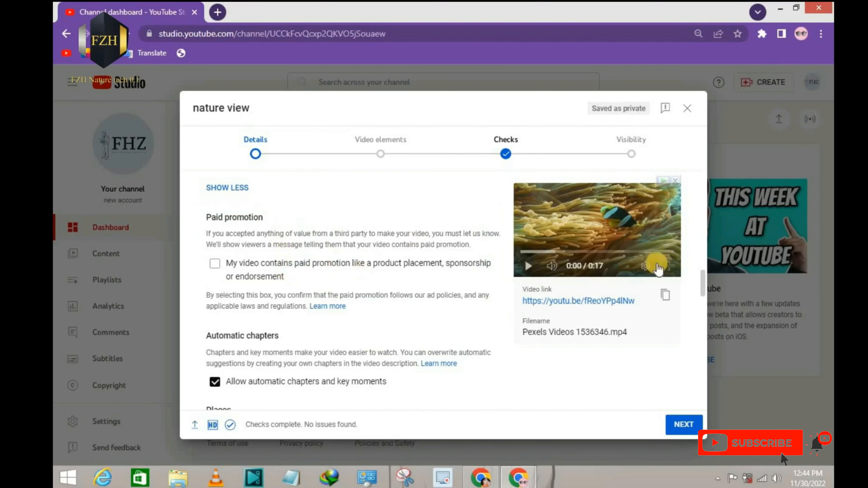
drag(705, 287, 705, 305)
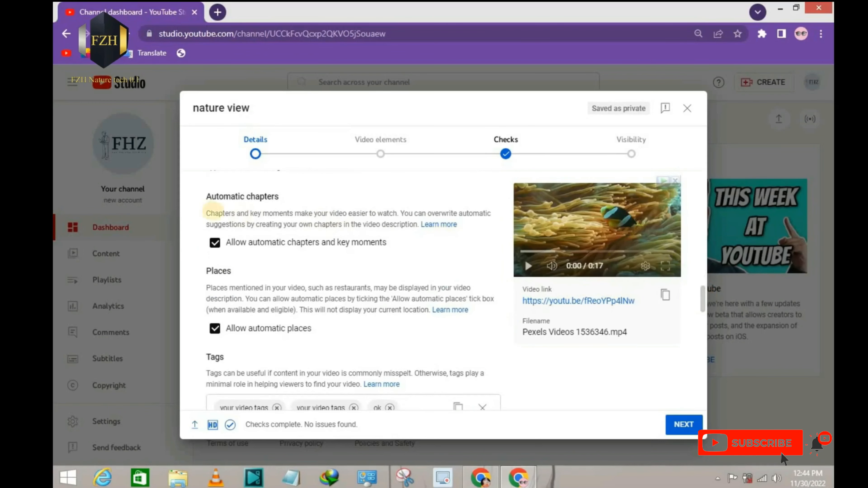
mouse_move(193, 172)
mouse_down()
mouse_move(333, 244)
mouse_move(503, 256)
mouse_up()
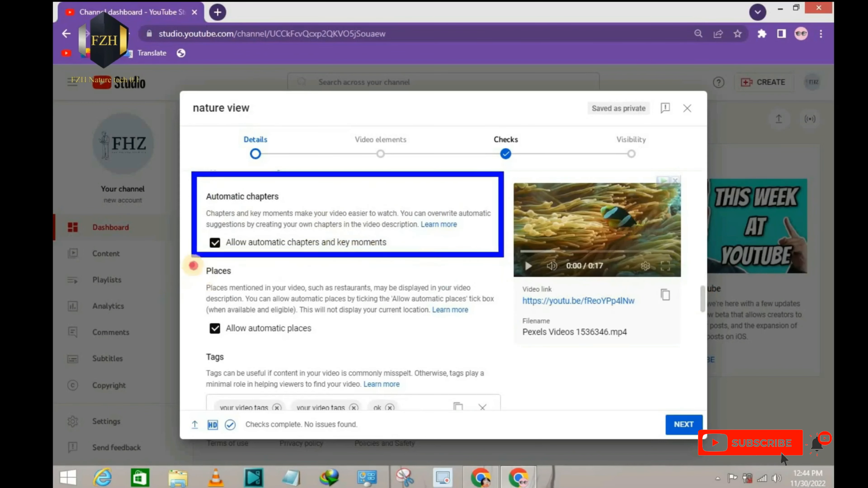
drag(191, 264, 505, 346)
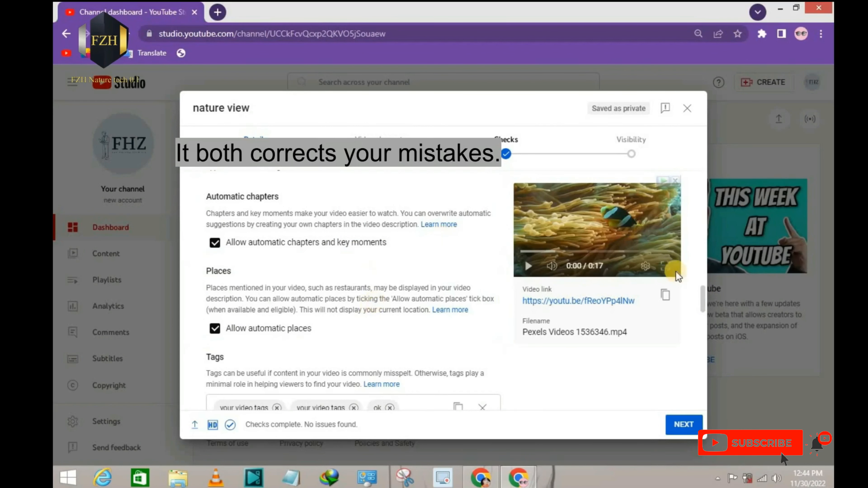
Step: Add the tags "nature" and "view" after the existing tags of the video
drag(705, 292, 705, 302)
scroll(705, 301, down, 4)
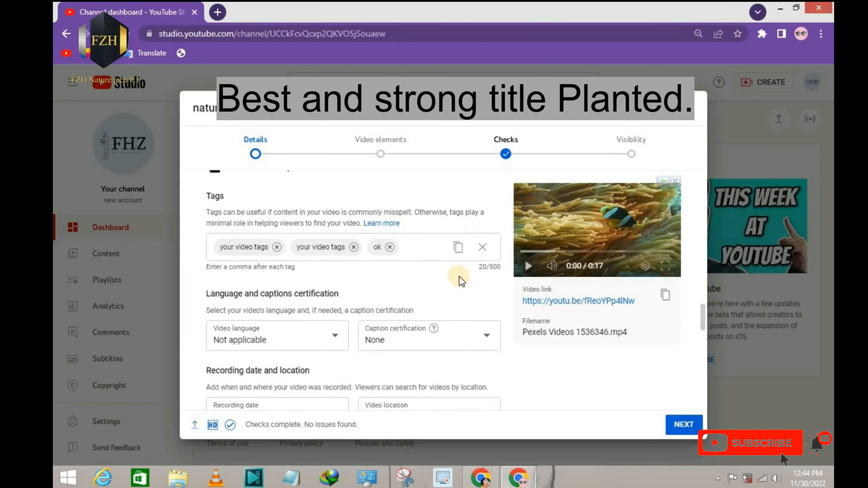
click(414, 246)
drag(197, 182, 529, 276)
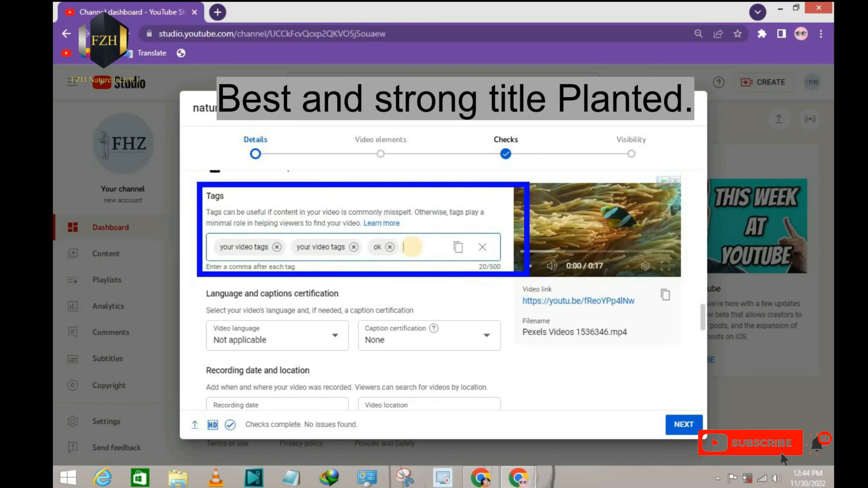
key(Escape)
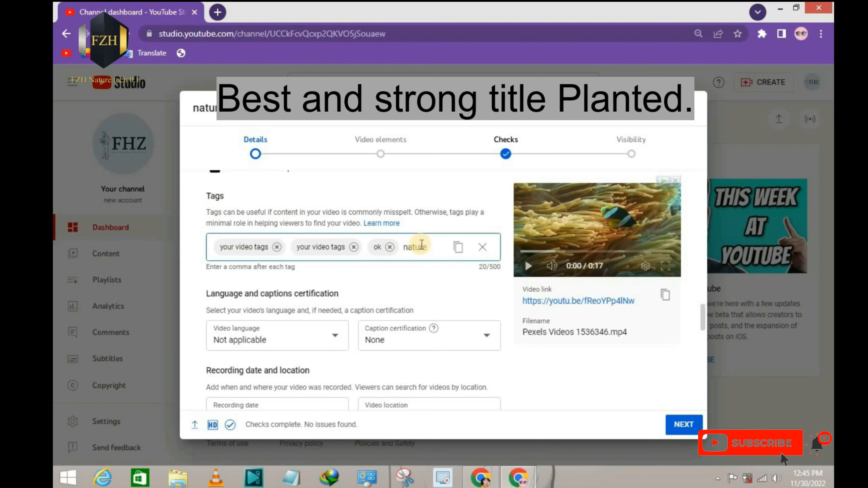
key(comma)
text(v)
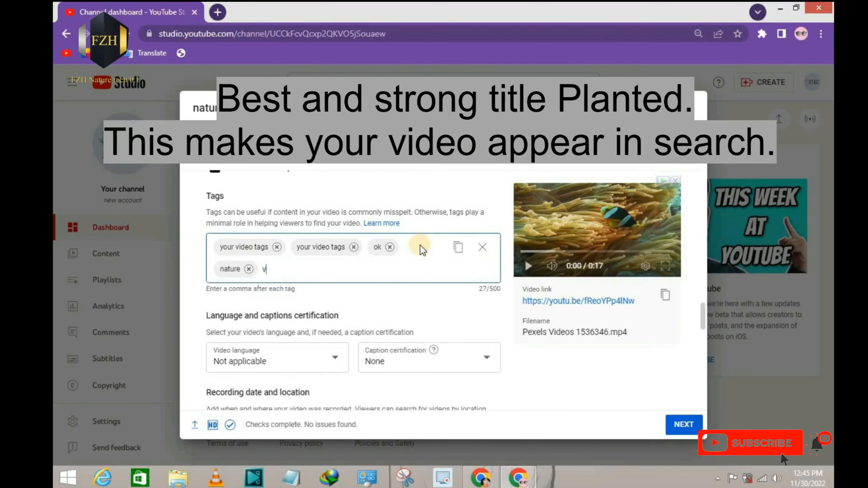
text(iew)
key(comma)
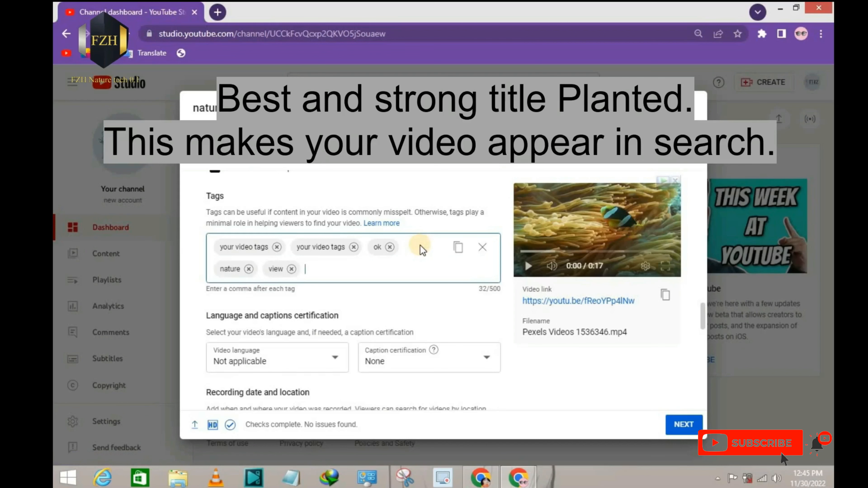
Step: Add two more tags to the video, "good view" and "....."
text(good viw)
key(BackSpace)
text(ew,)
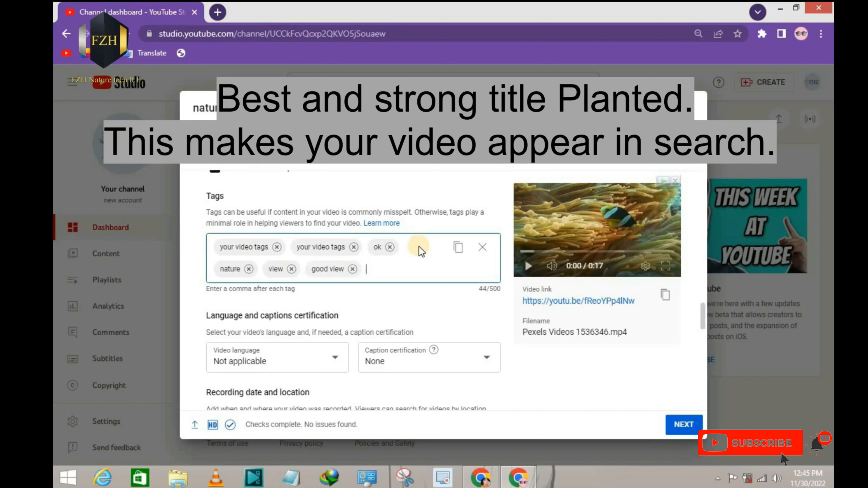
text(.....,)
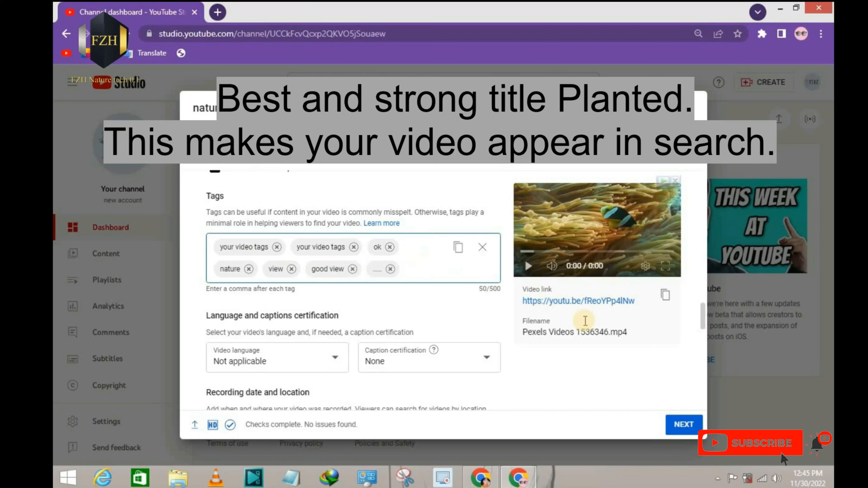
drag(469, 269, 509, 302)
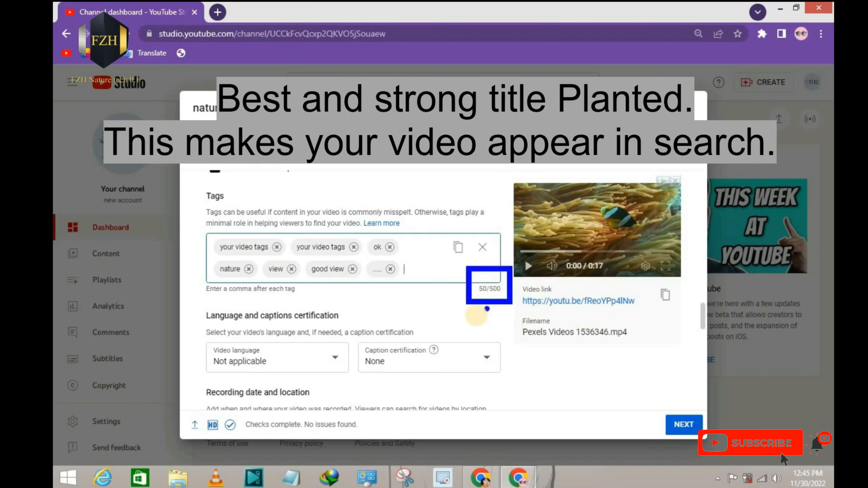
drag(193, 301, 208, 314)
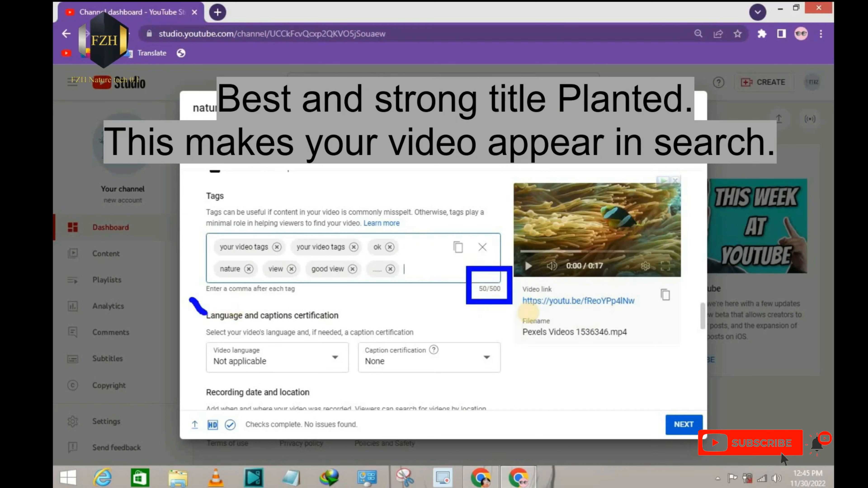
Step: Set the video language to English (United States) in the language and captions certification section
click(833, 328)
scroll(704, 315, down, 3)
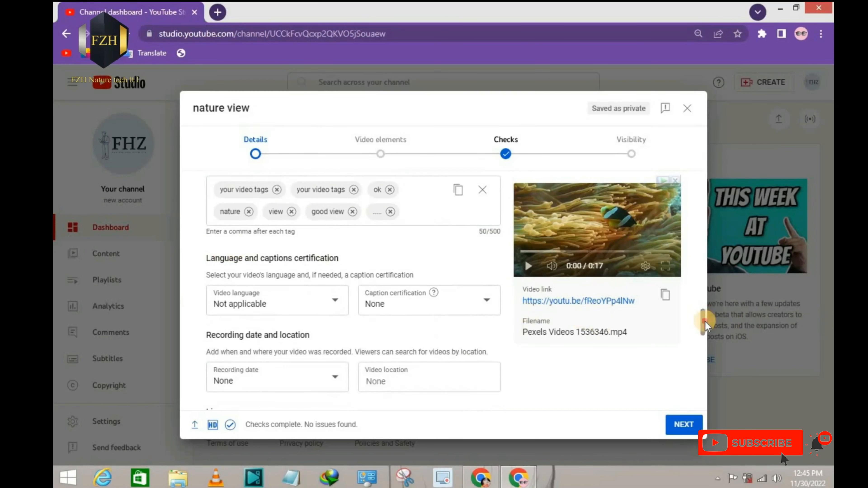
mouse_move(196, 188)
mouse_down()
mouse_move(201, 205)
mouse_move(507, 286)
mouse_move(513, 278)
mouse_up()
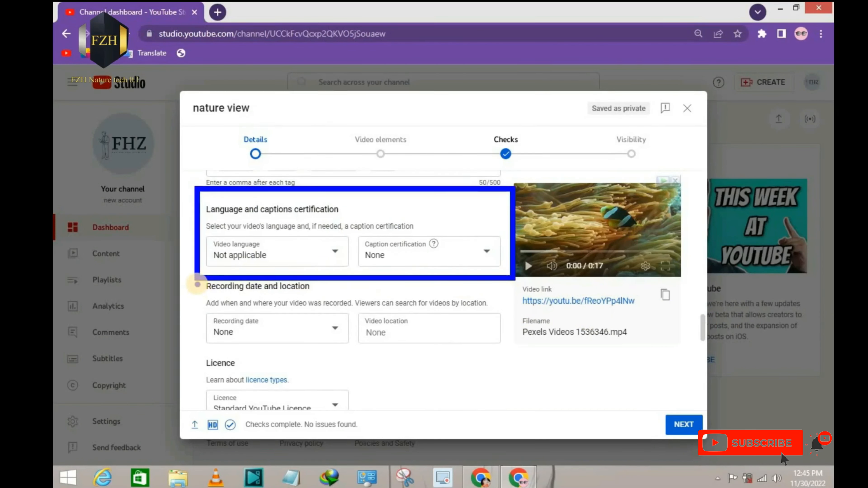
key(Escape)
mouse_move(201, 232)
mouse_down()
mouse_move(208, 245)
mouse_move(339, 265)
mouse_move(328, 255)
mouse_move(359, 229)
mouse_up()
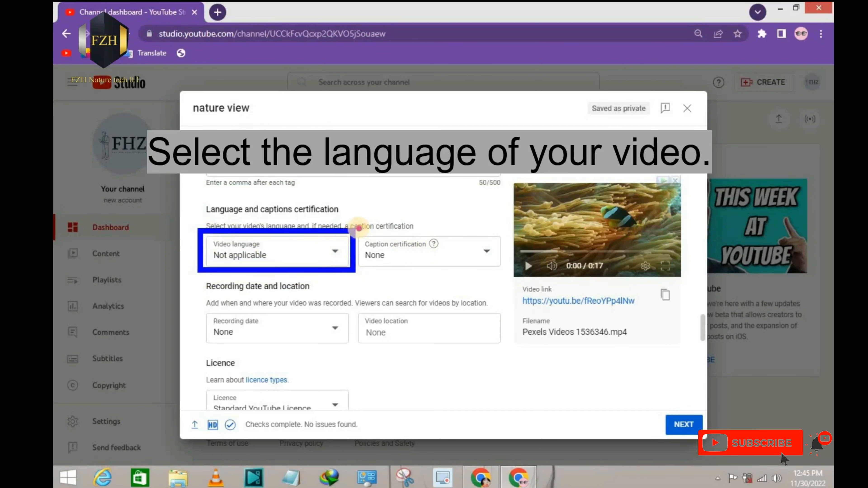
key(Escape)
click(334, 253)
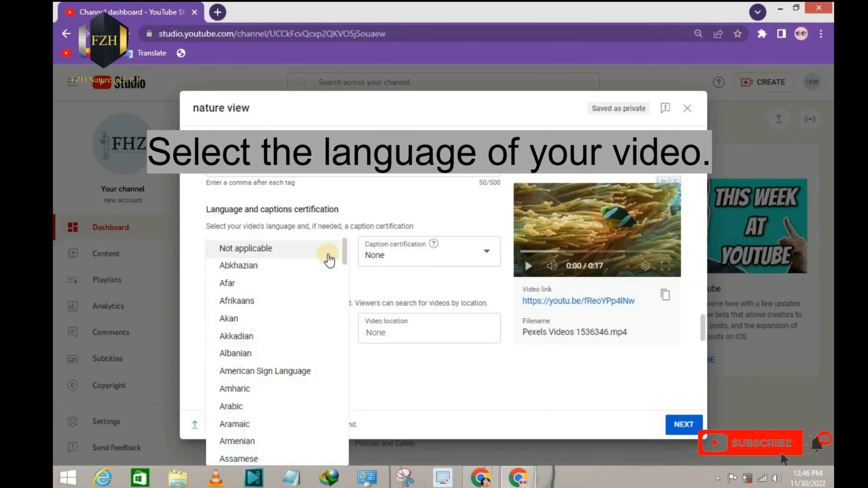
scroll(301, 342, down, 15)
click(281, 436)
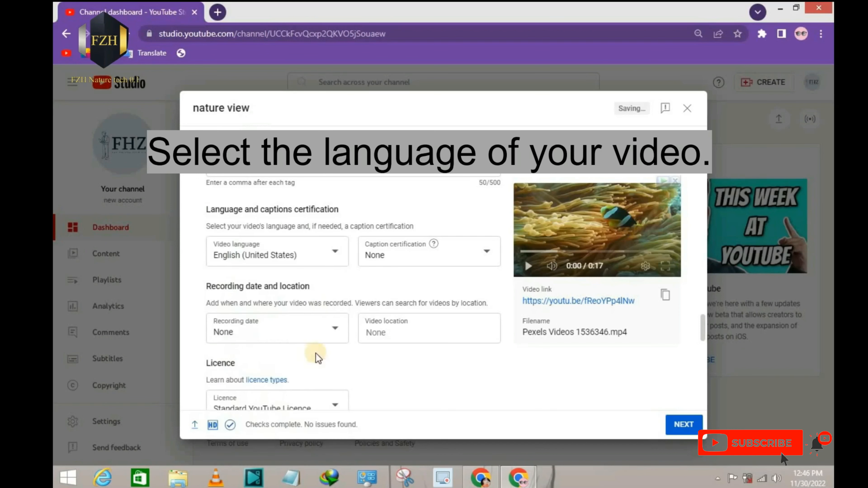
Step: Review the caption certification choices and select None for the video
drag(350, 222, 475, 271)
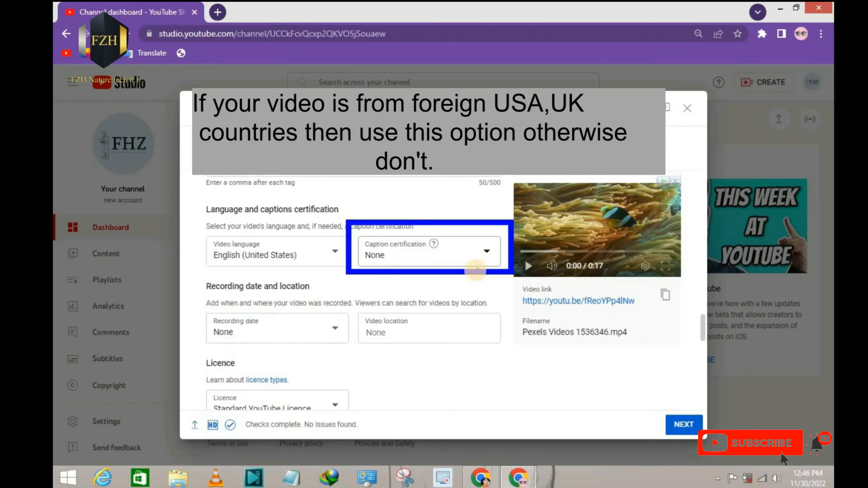
click(487, 253)
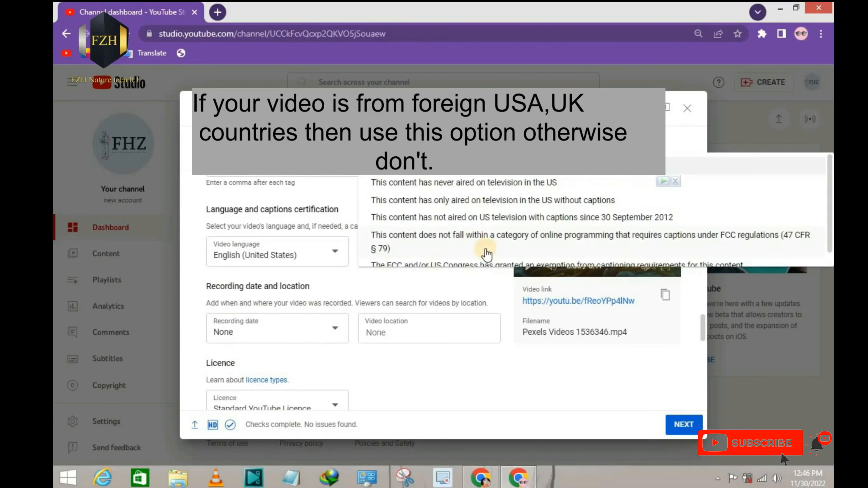
scroll(477, 211, down, 1)
scroll(478, 212, up, 1)
click(407, 167)
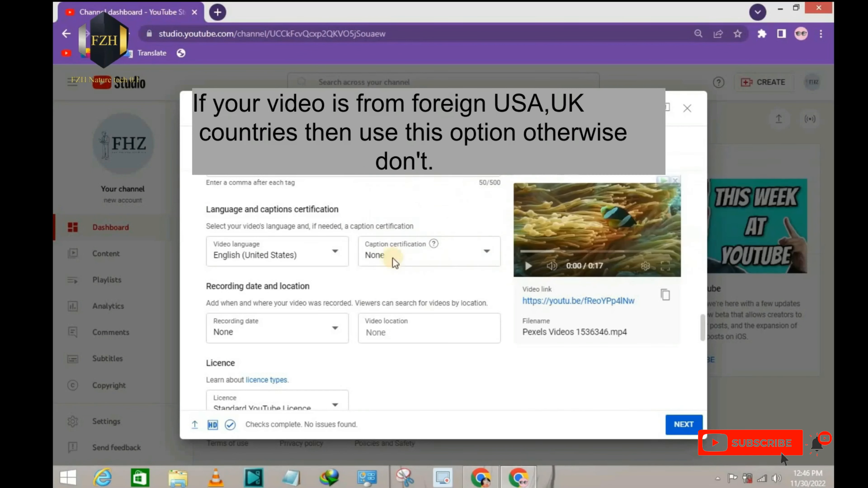
Step: Review the two licence types below the recording date and location, and select Standard YouTube Licence
mouse_move(194, 268)
mouse_down()
mouse_move(454, 357)
mouse_move(520, 359)
mouse_up()
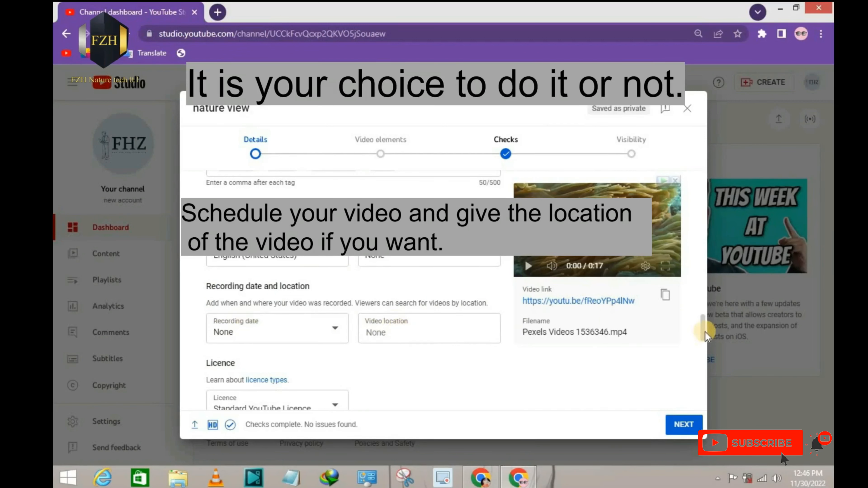
drag(705, 331, 655, 351)
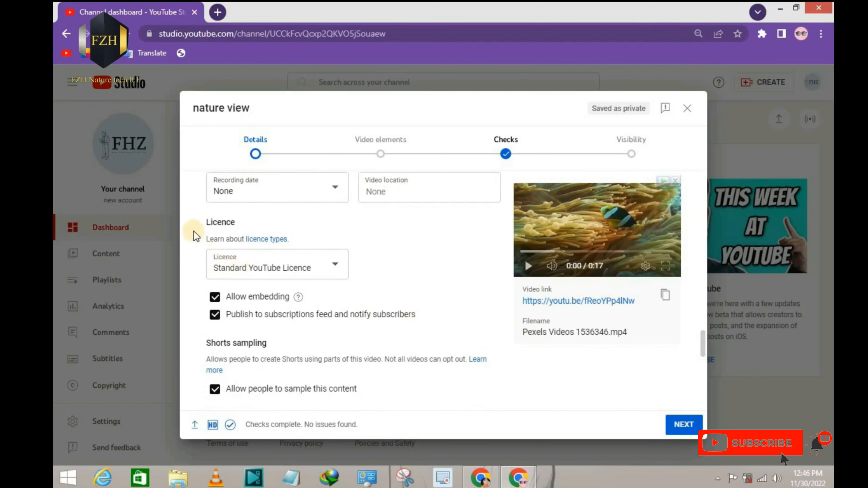
drag(191, 209, 382, 287)
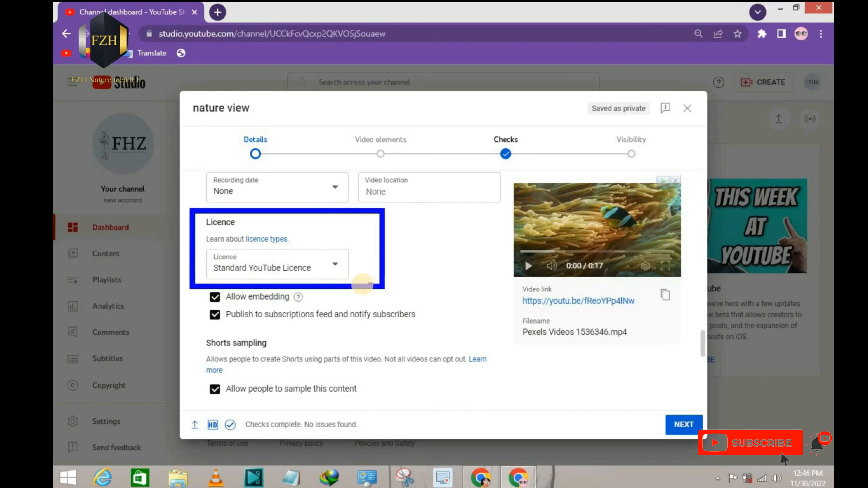
key(Escape)
click(333, 265)
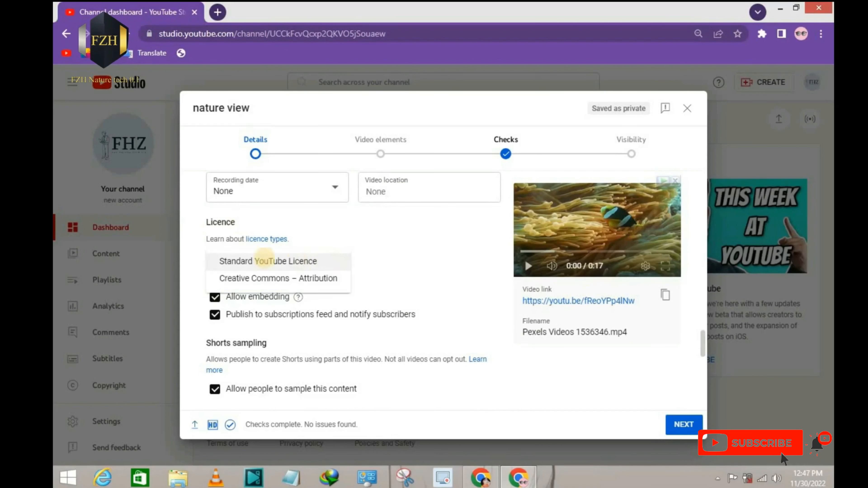
drag(210, 246, 356, 288)
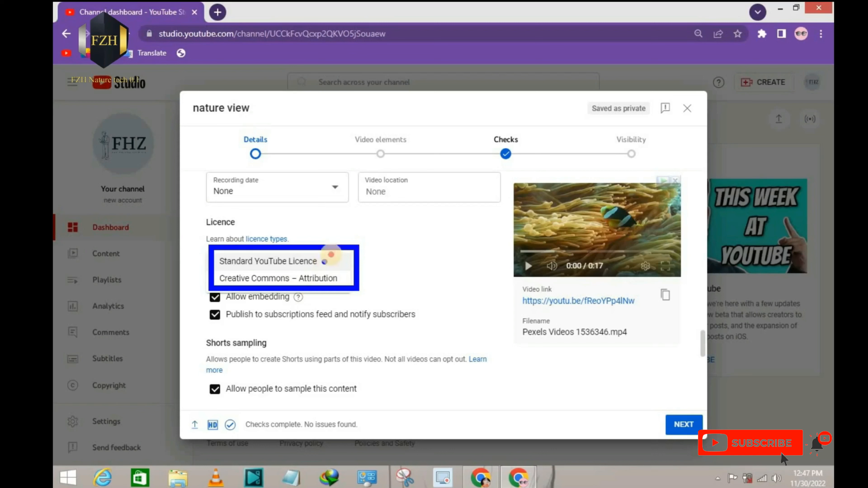
drag(325, 261, 383, 220)
drag(339, 279, 395, 295)
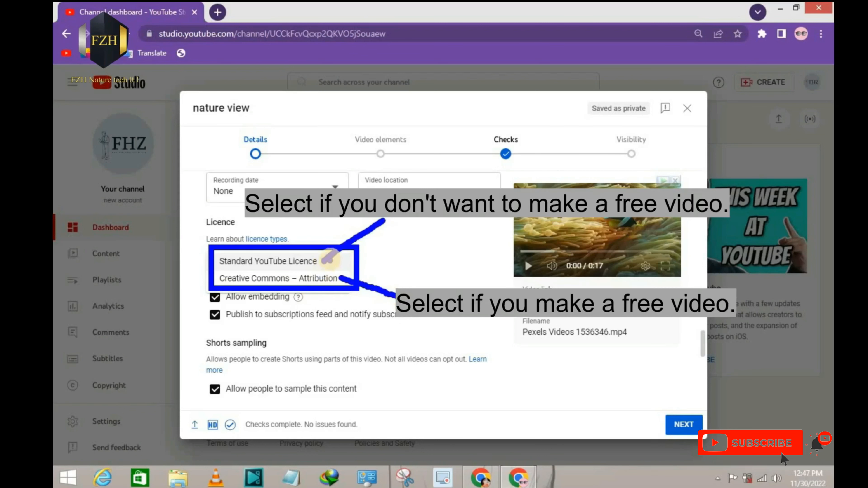
key(Escape)
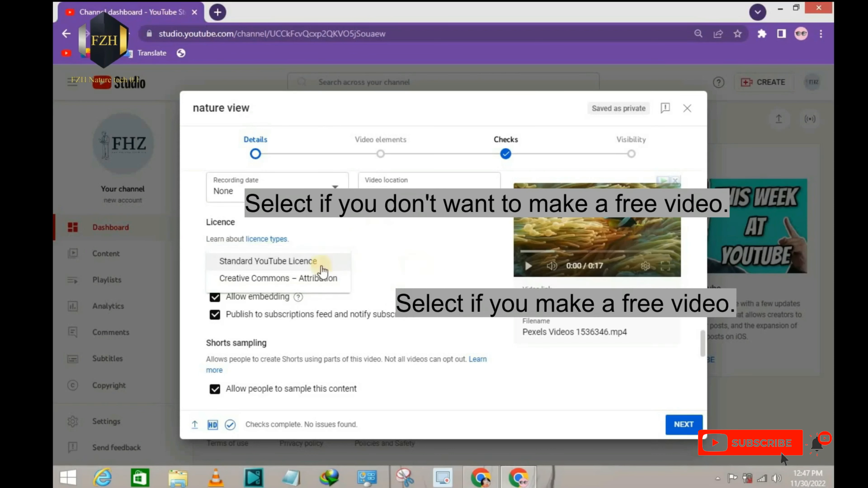
click(322, 267)
Step: Set the video's category to Pets and animals
scroll(639, 333, down, 2)
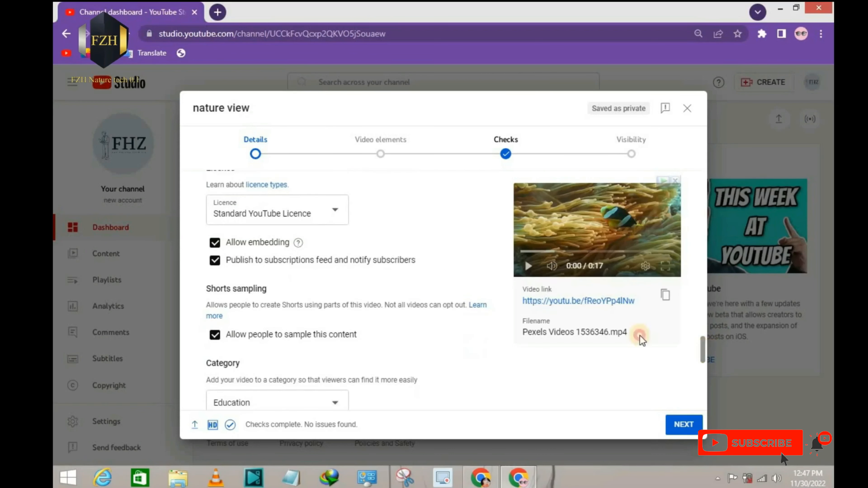
drag(184, 219, 435, 274)
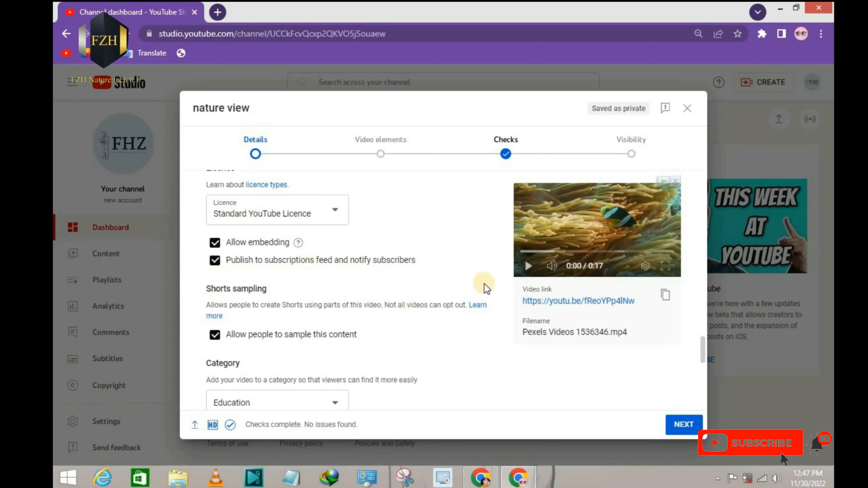
drag(703, 345, 706, 361)
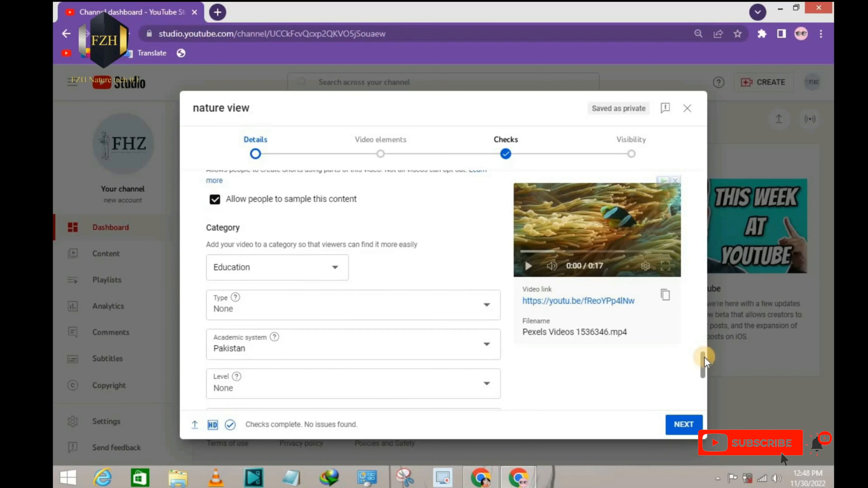
drag(188, 213, 404, 284)
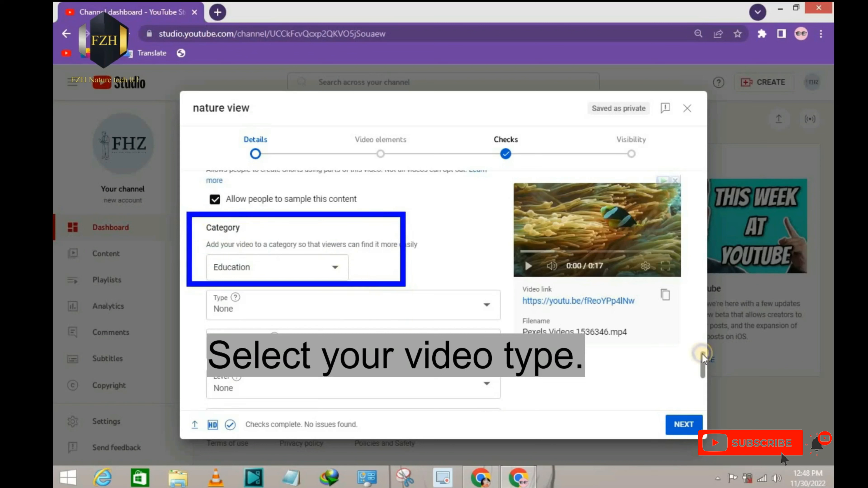
click(330, 269)
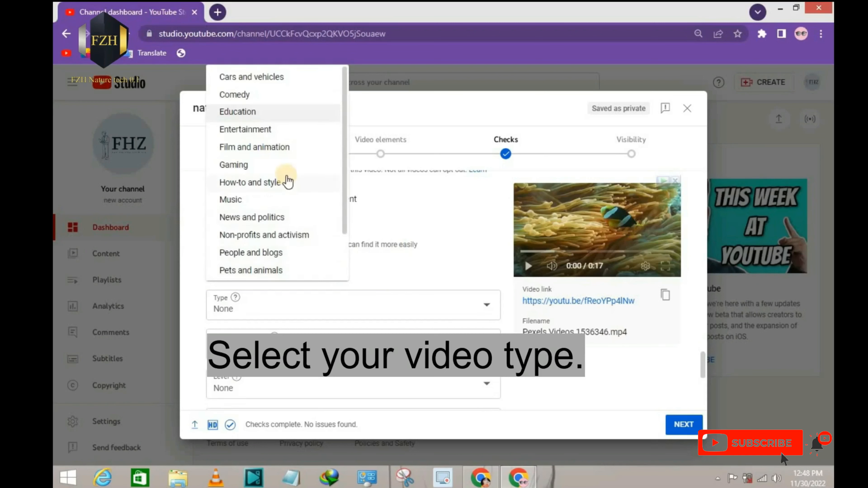
mouse_move(220, 74)
mouse_down()
mouse_move(232, 177)
mouse_move(330, 273)
mouse_up()
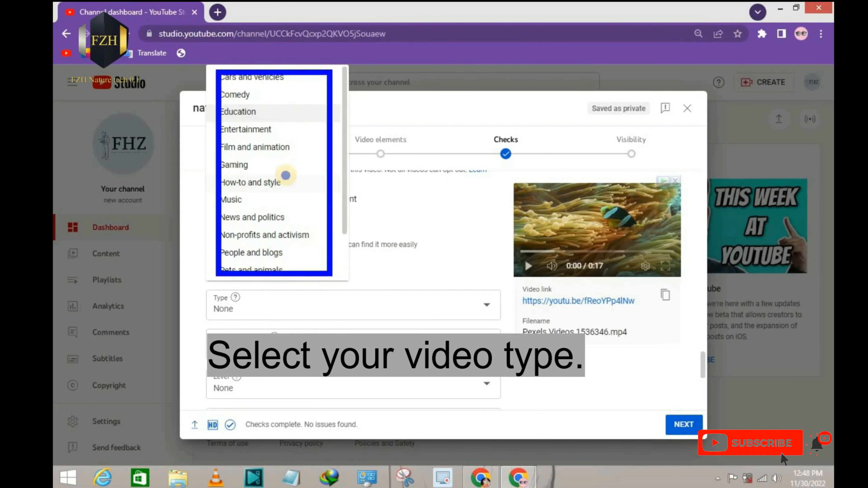
key(Escape)
mouse_move(346, 127)
mouse_down()
mouse_move(345, 192)
mouse_move(345, 123)
mouse_up()
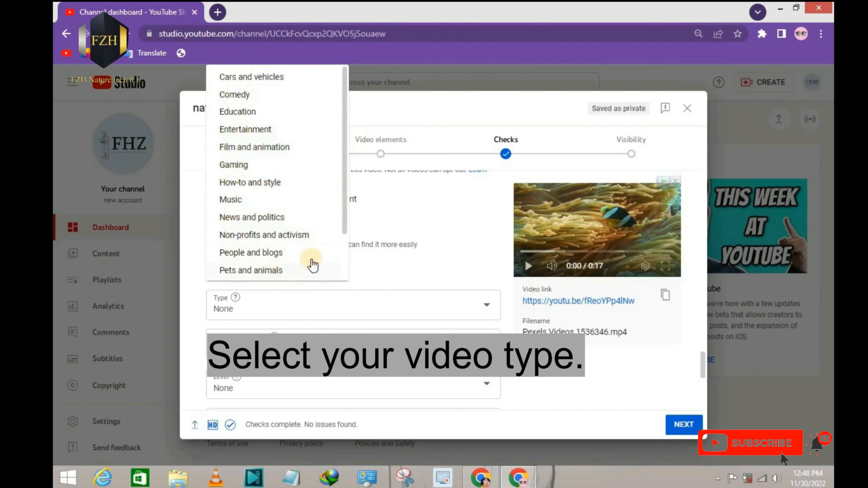
drag(345, 222, 347, 272)
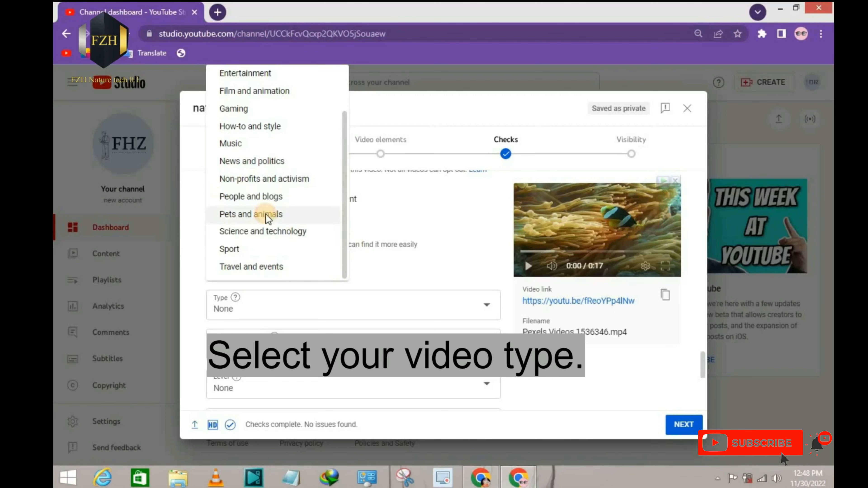
click(277, 216)
Step: Set the comments to be sorted by Top and turn off showing how many viewers like the video
scroll(705, 384, down, 3)
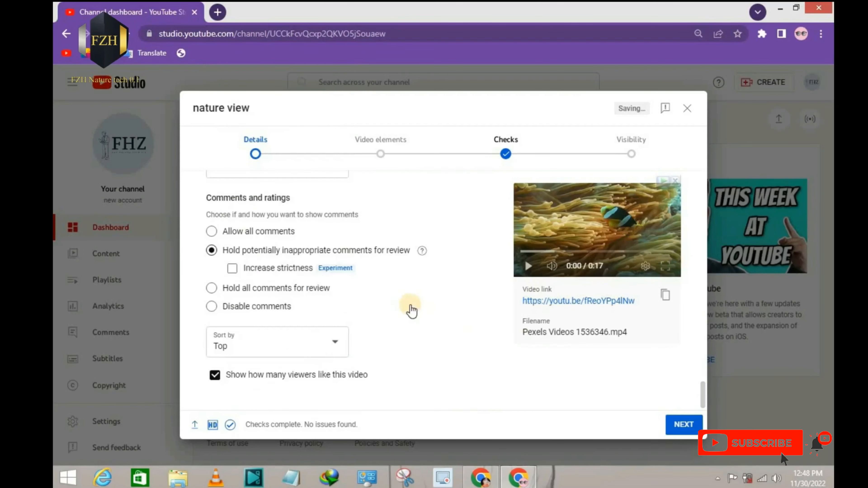
drag(409, 324, 456, 322)
mouse_move(213, 252)
mouse_down()
mouse_move(220, 257)
mouse_move(287, 236)
mouse_up()
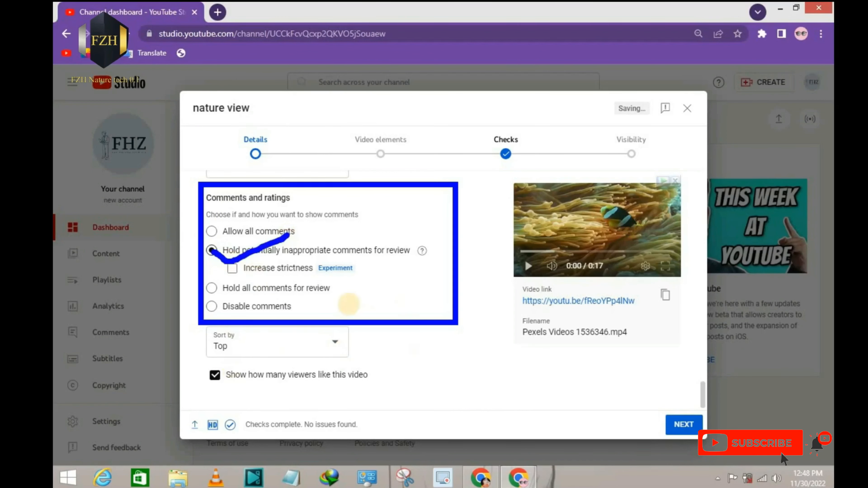
key(Escape)
click(337, 341)
click(252, 340)
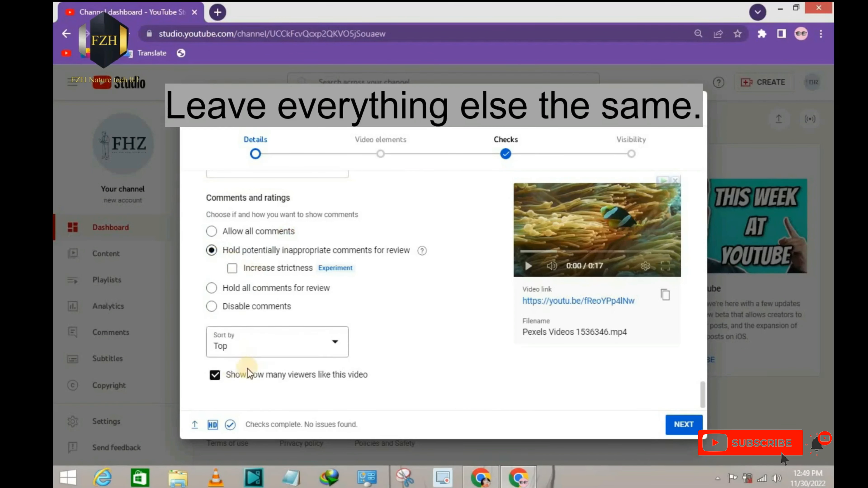
click(214, 378)
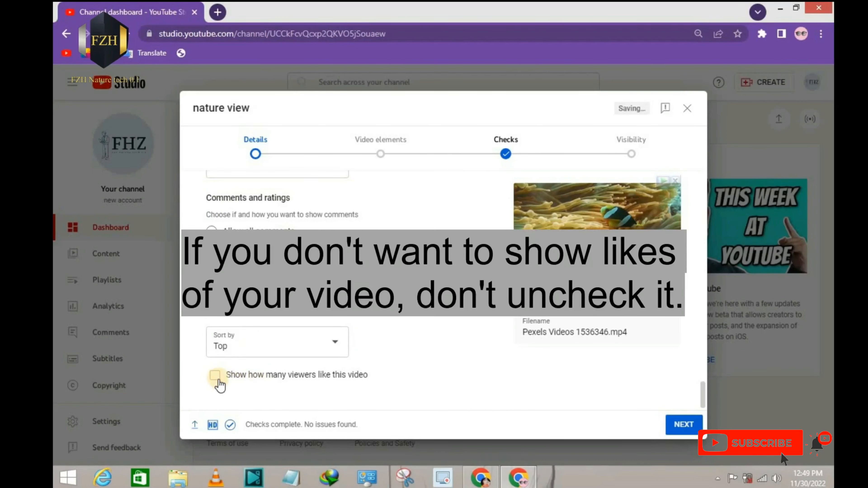
mouse_move(199, 358)
mouse_down()
mouse_move(290, 388)
mouse_move(377, 395)
mouse_up()
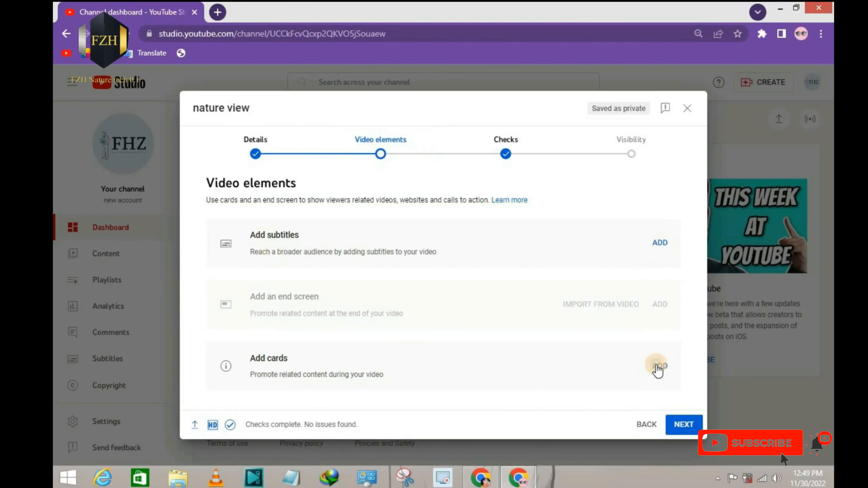
Step: Add a playlist card for the "nature" playlist at 00:00 of the video and save the cards
click(657, 365)
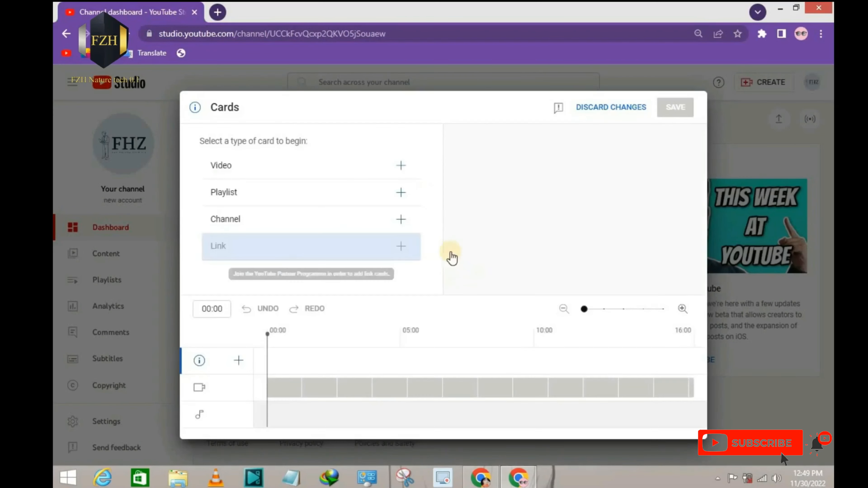
click(399, 193)
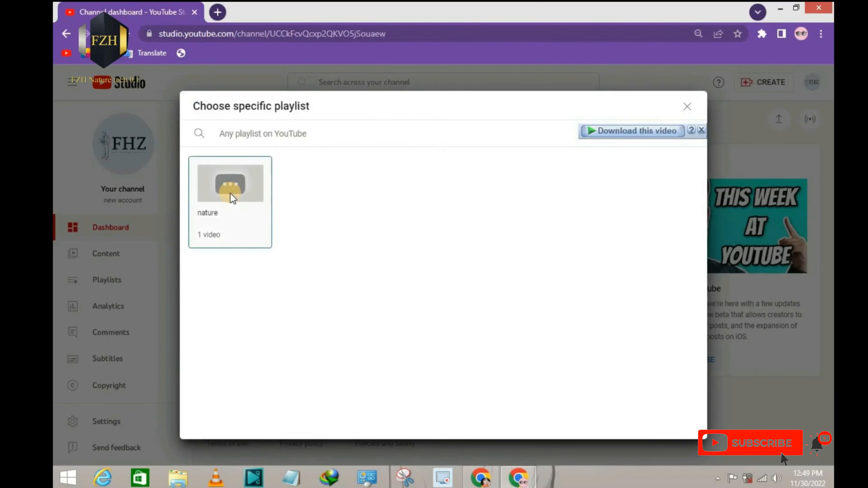
click(230, 193)
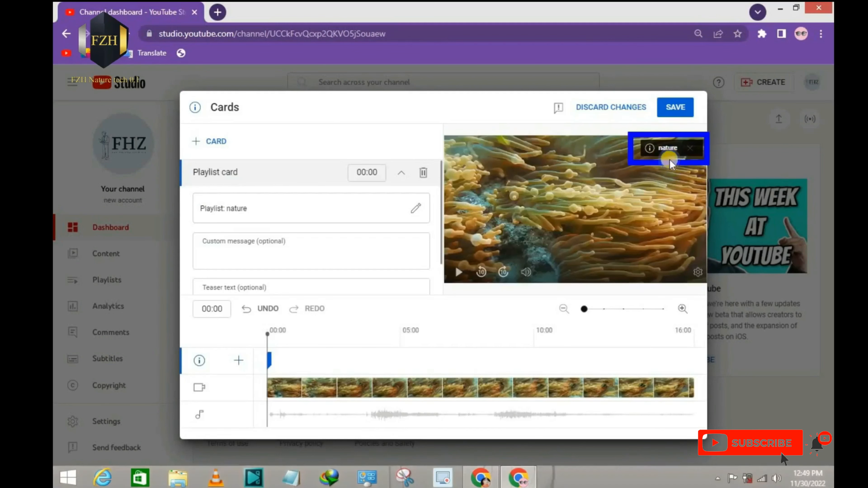
click(672, 116)
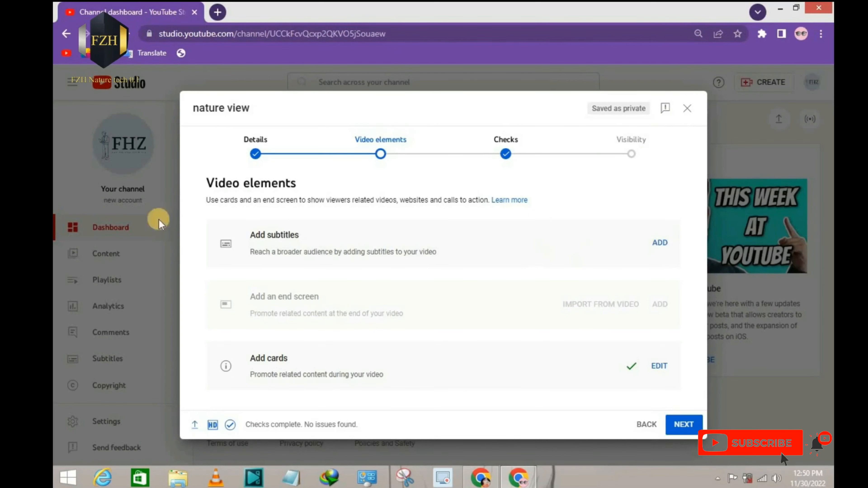
Step: Go on to the copyright checks of the video and dismiss the introduction to checks
drag(285, 253, 361, 253)
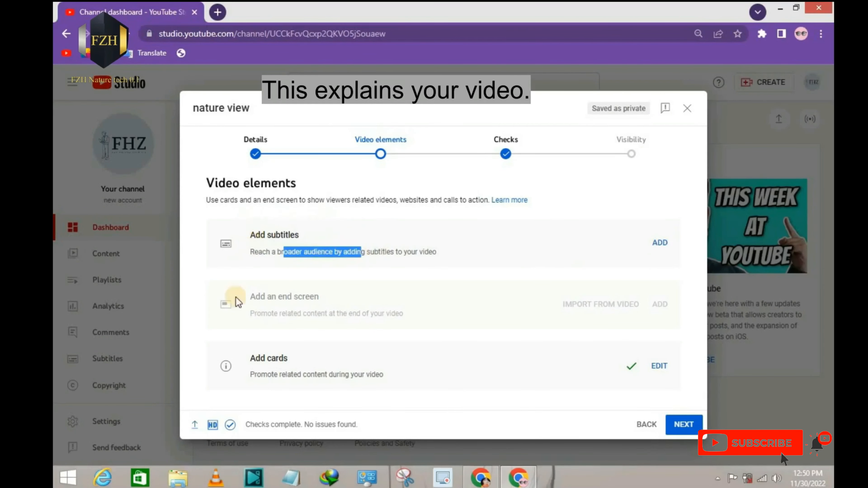
click(504, 151)
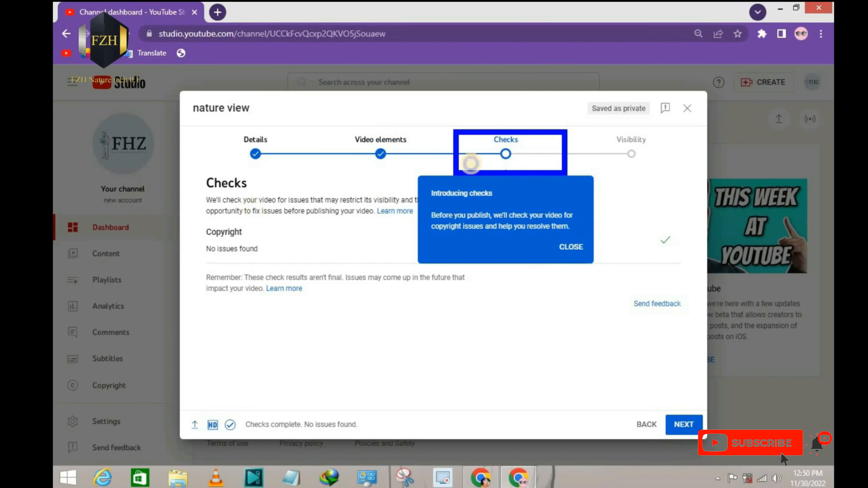
click(576, 247)
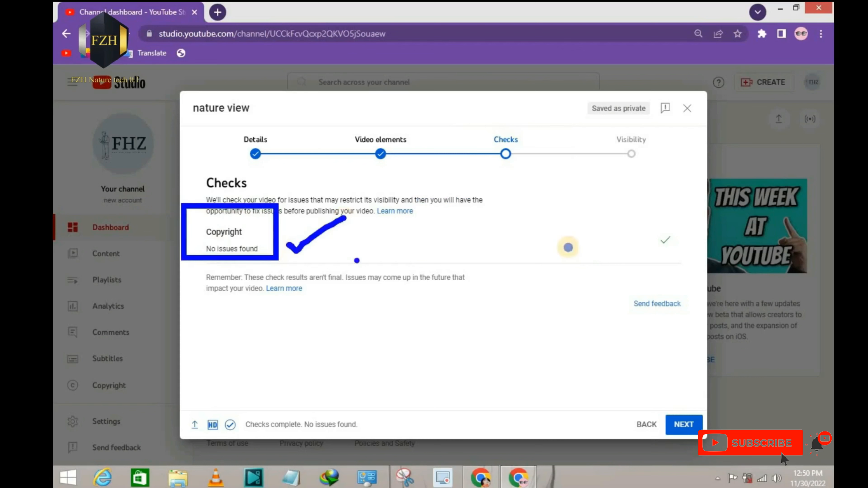
Step: Go on to the visibility settings of the video and set it to Public
click(643, 158)
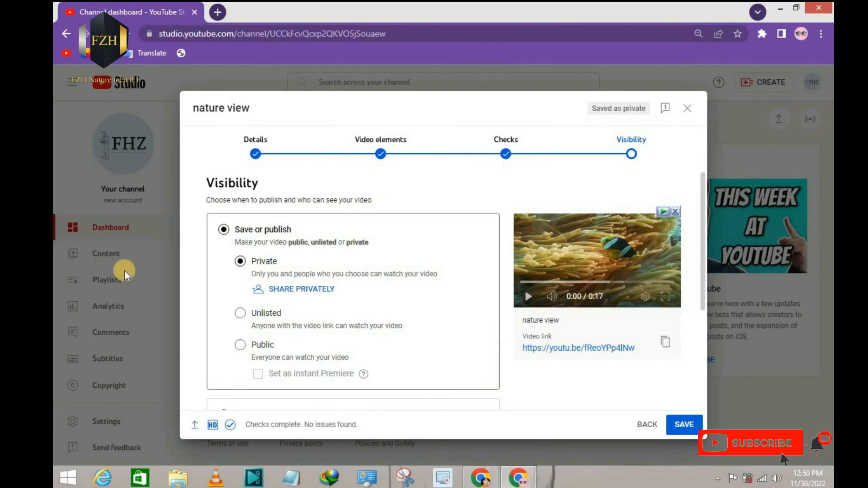
click(241, 346)
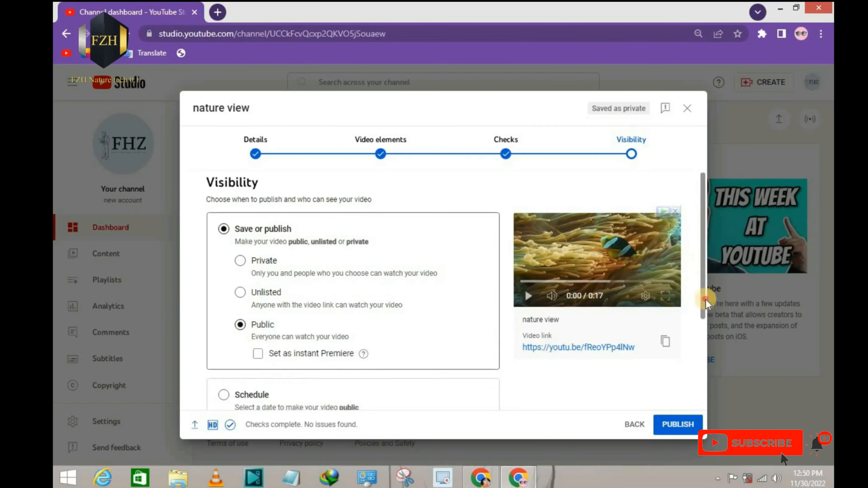
Step: Try the Schedule option for the video and look at its publish date calendar
scroll(704, 308, down, 5)
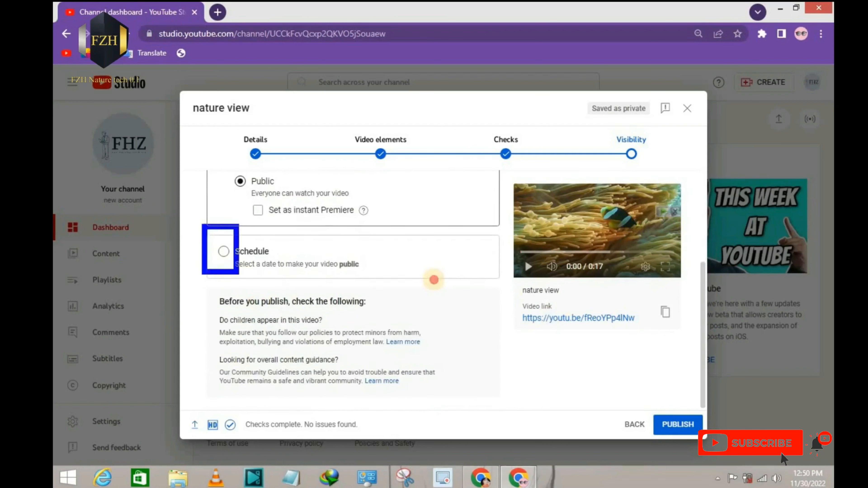
click(224, 252)
scroll(705, 366, up, 2)
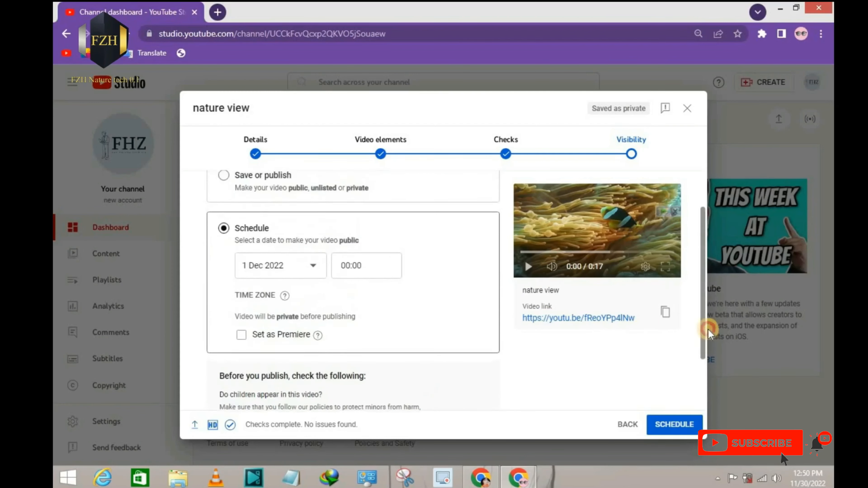
click(313, 269)
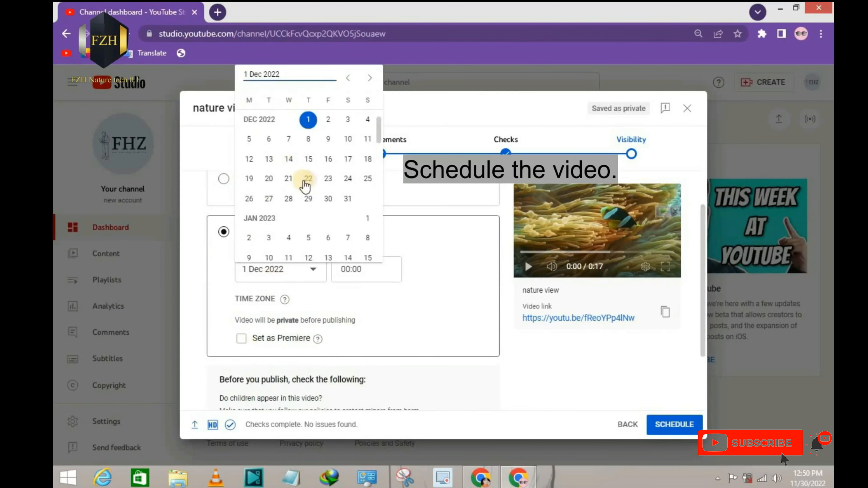
right_click(432, 242)
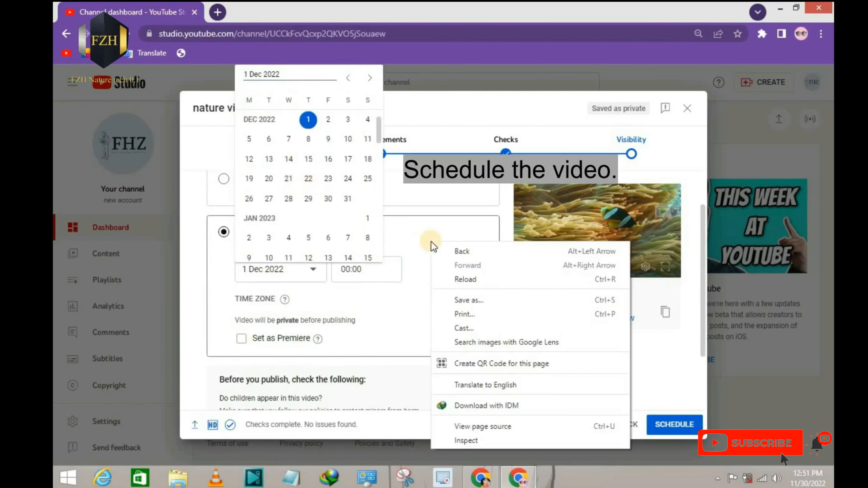
click(441, 203)
scroll(380, 238, up, 2)
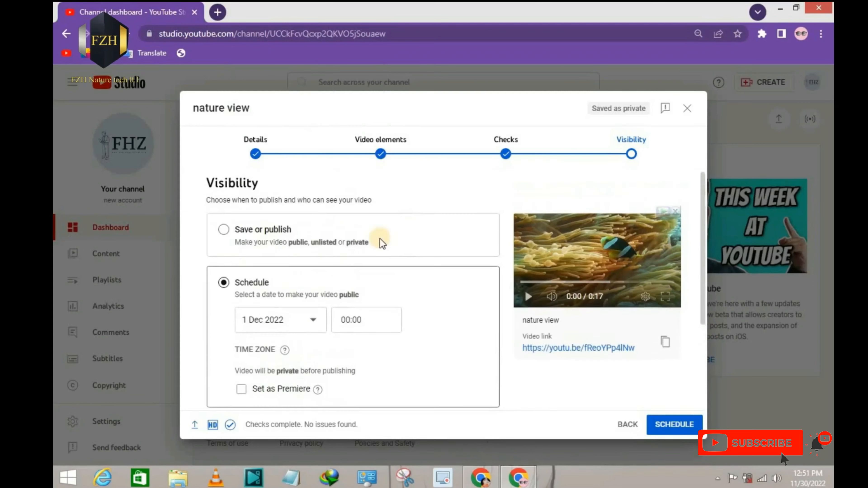
Step: Choose Save or publish with Public visibility, publish the video, and close the sharing dialog
click(224, 229)
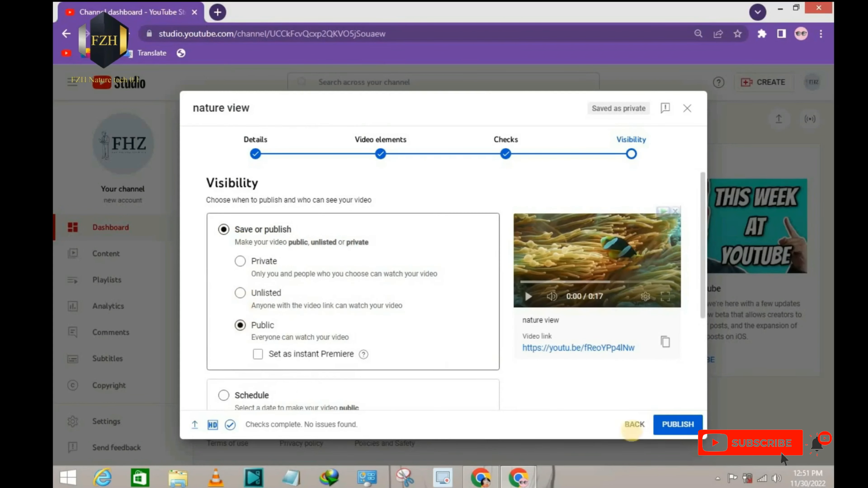
click(693, 426)
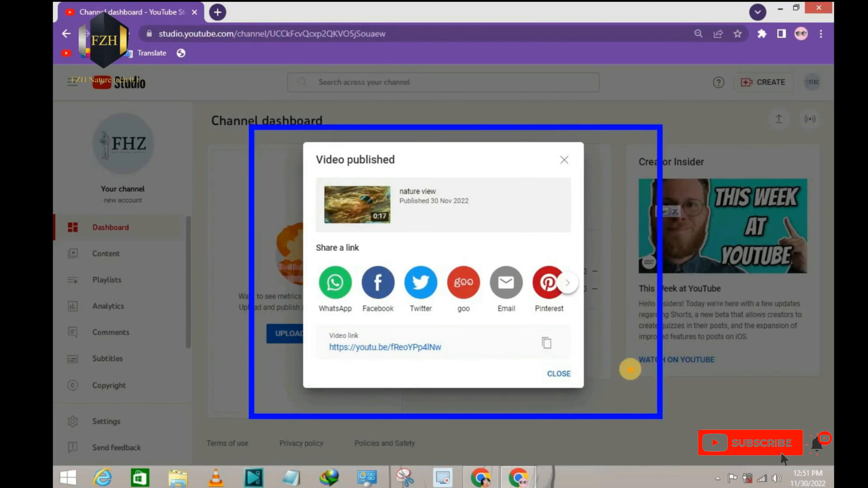
click(559, 373)
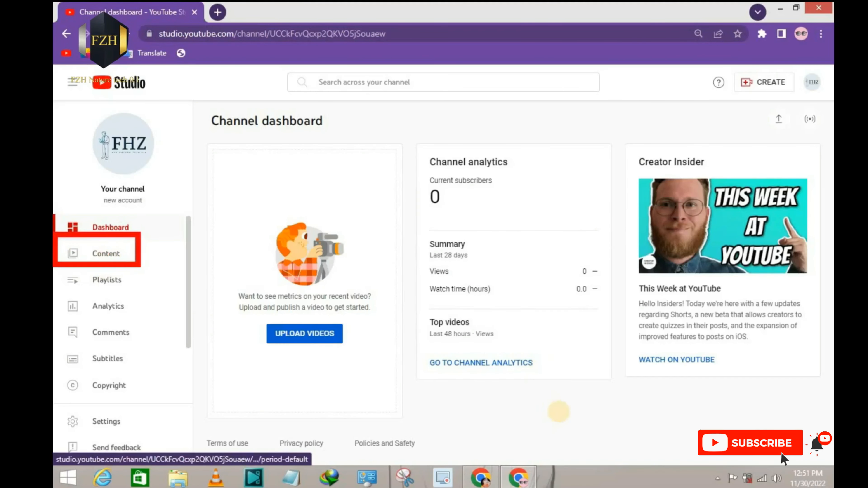
Step: Open the channel's content list, dismiss the tip, and review the visibility and statistics of the "nature view" video
click(100, 260)
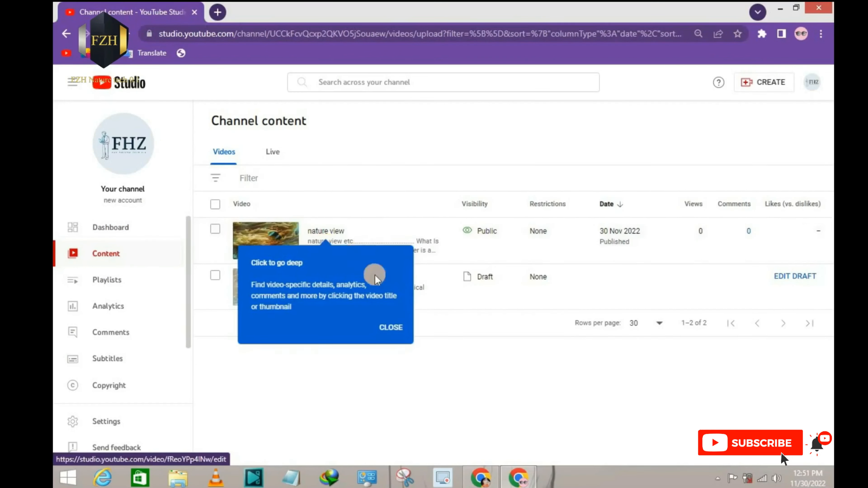
click(391, 327)
click(252, 143)
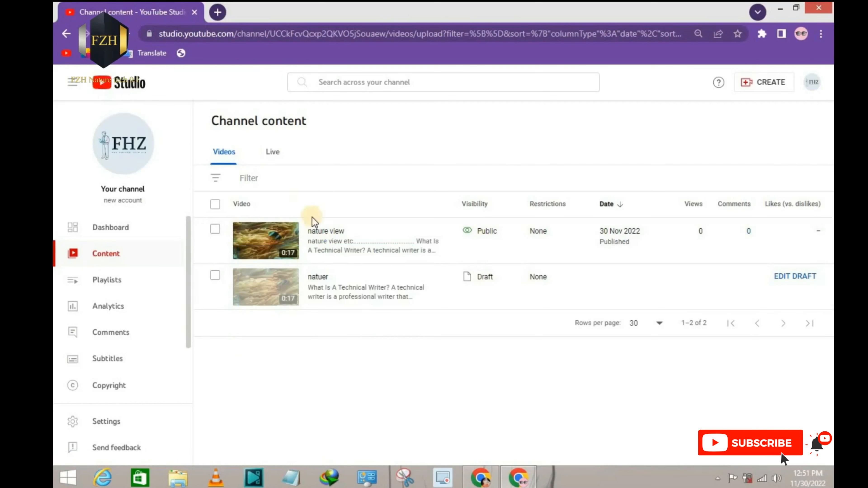
drag(192, 205, 444, 262)
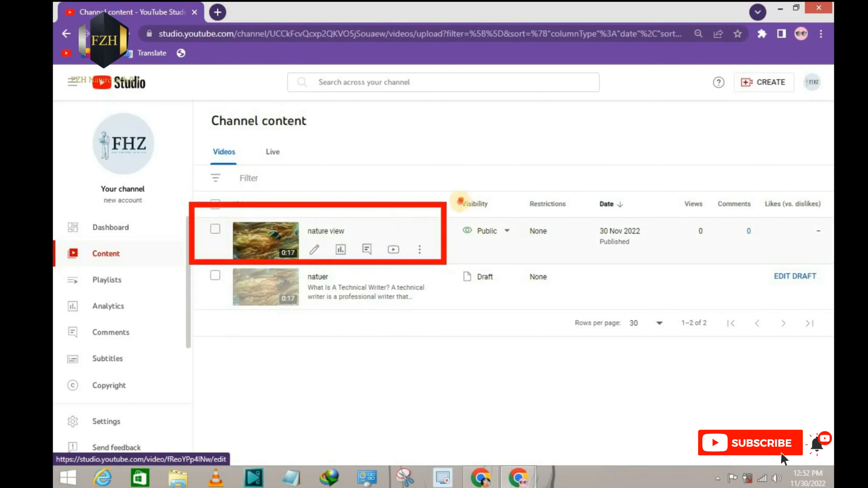
drag(460, 199, 524, 264)
drag(695, 196, 797, 258)
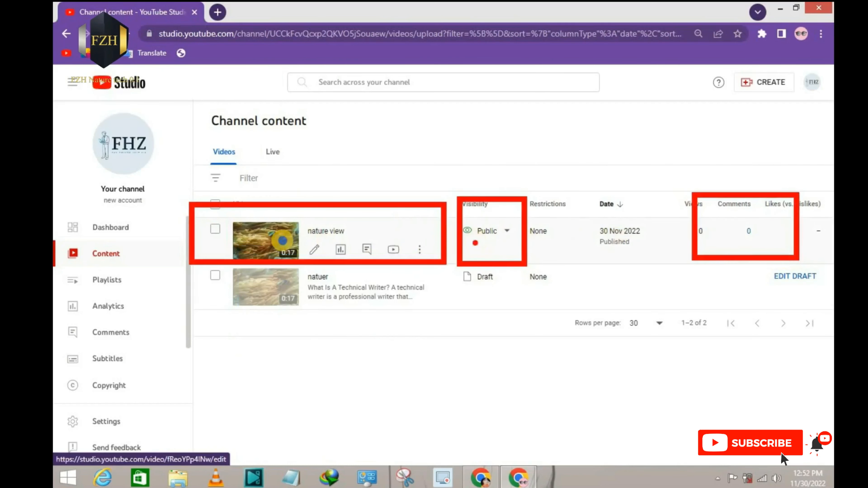
right_click(283, 241)
Step: Open the details of the "nature view" video for editing and look through its settings
click(315, 251)
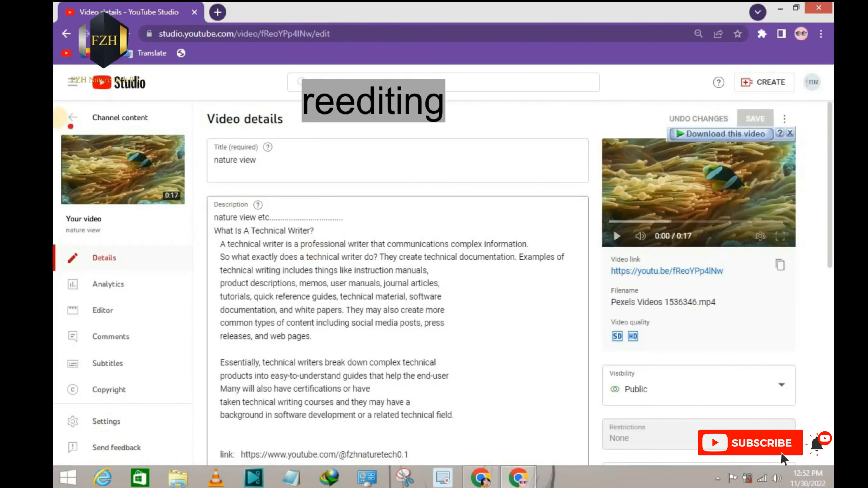
drag(56, 116, 783, 457)
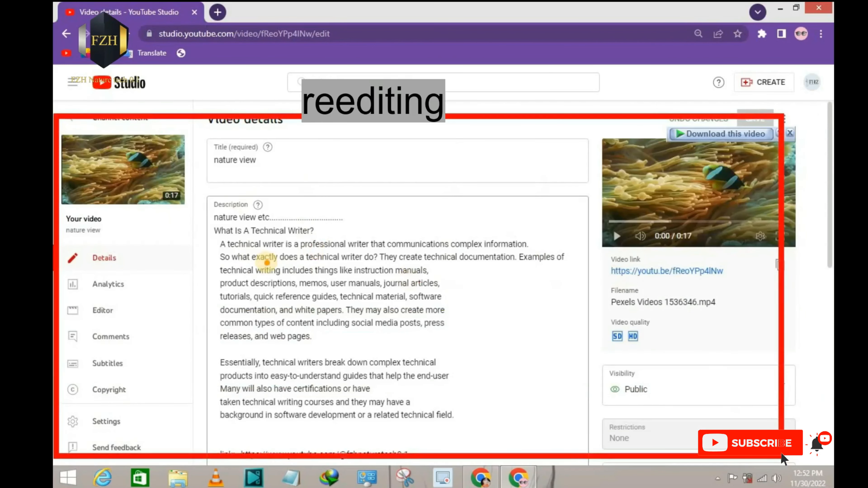
key(Escape)
mouse_move(207, 124)
mouse_down()
mouse_move(262, 122)
mouse_move(291, 135)
mouse_up()
scroll(295, 181, down, 7)
scroll(295, 182, down, 2)
scroll(295, 182, up, 10)
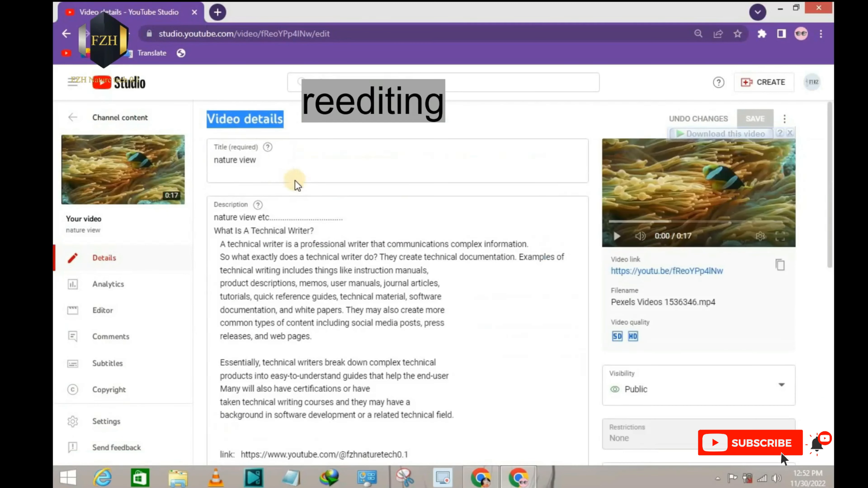
Step: Leave the video details and show the channel's playlists
click(73, 120)
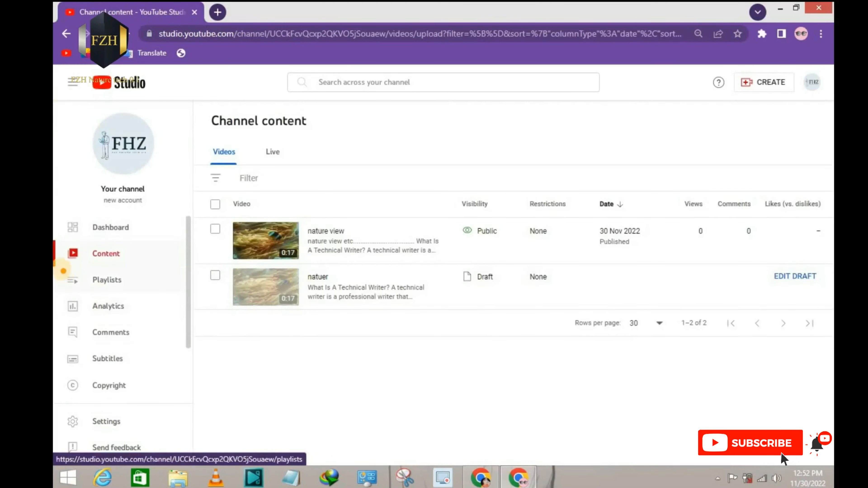
drag(59, 267, 144, 290)
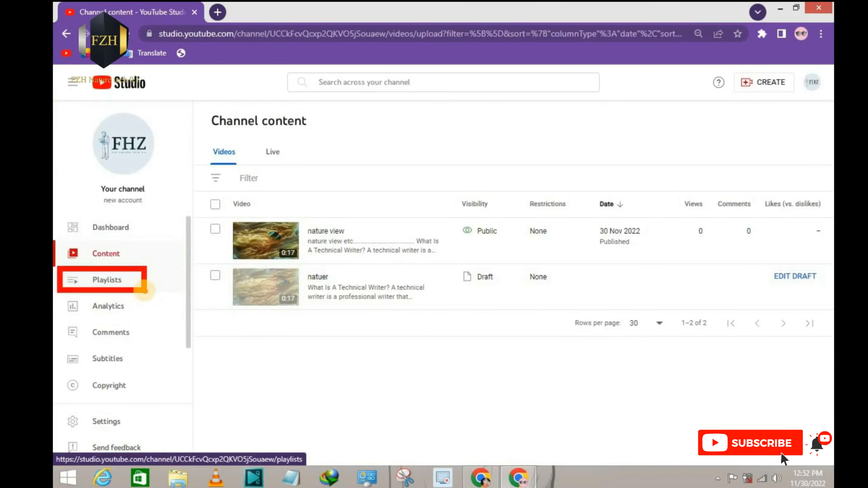
click(126, 279)
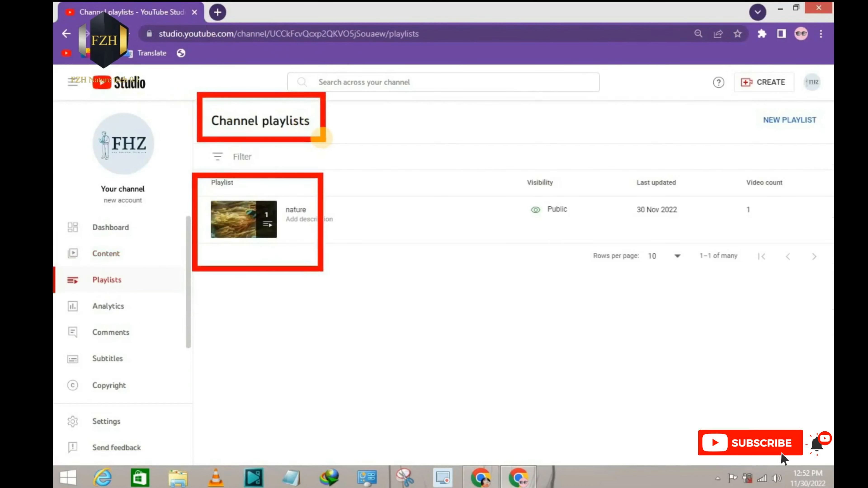
Step: Open the "nature" playlist on YouTube and examine the videos it contains
click(295, 222)
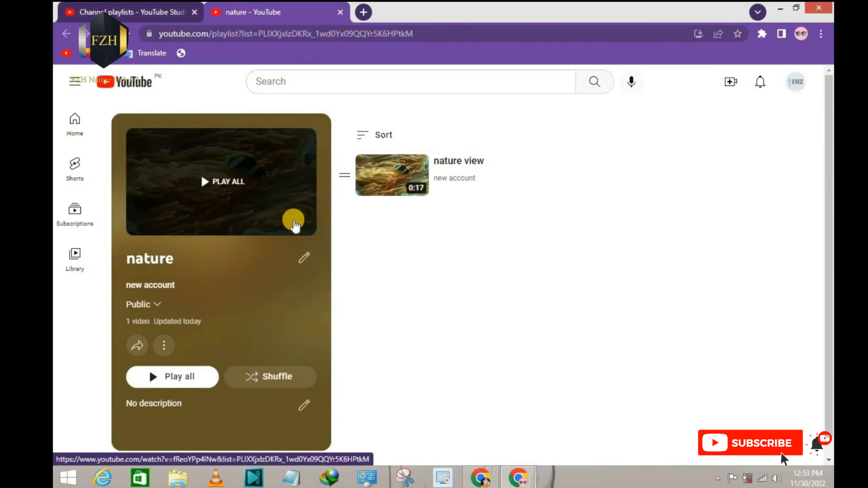
key(ctrl+2)
drag(123, 120, 346, 249)
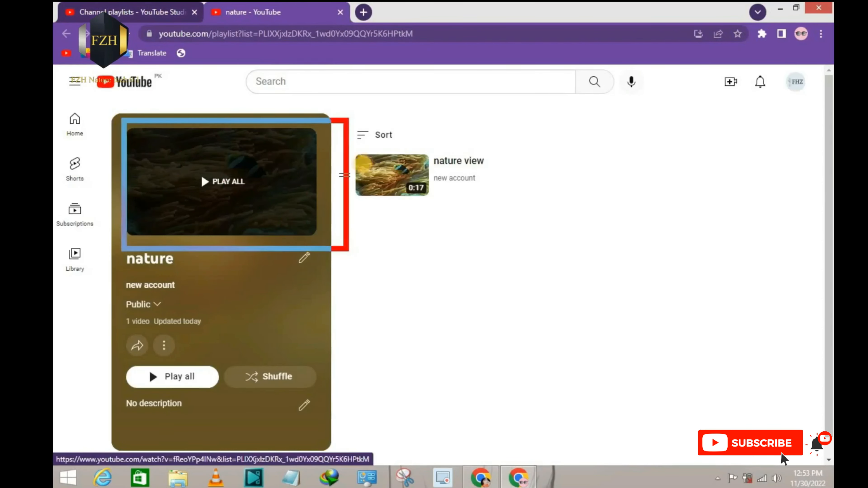
drag(362, 121, 524, 213)
key(Escape)
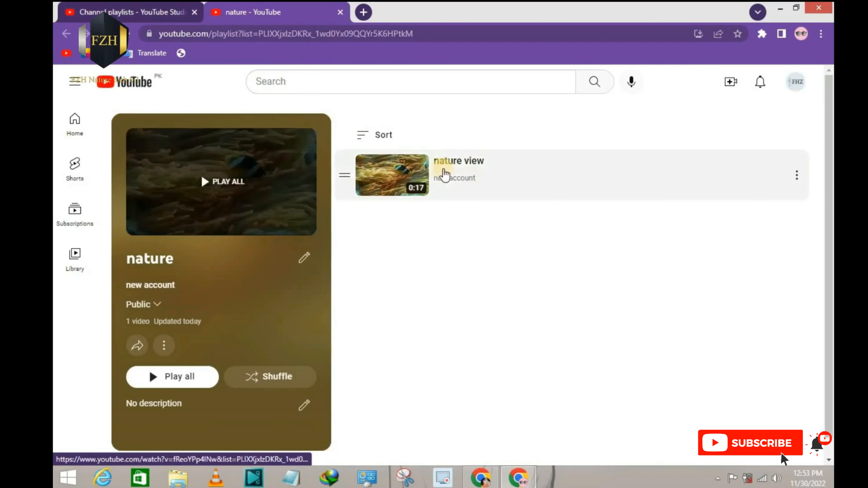
Step: Play the "nature view" video from the playlist and review its full description and watermark
click(381, 182)
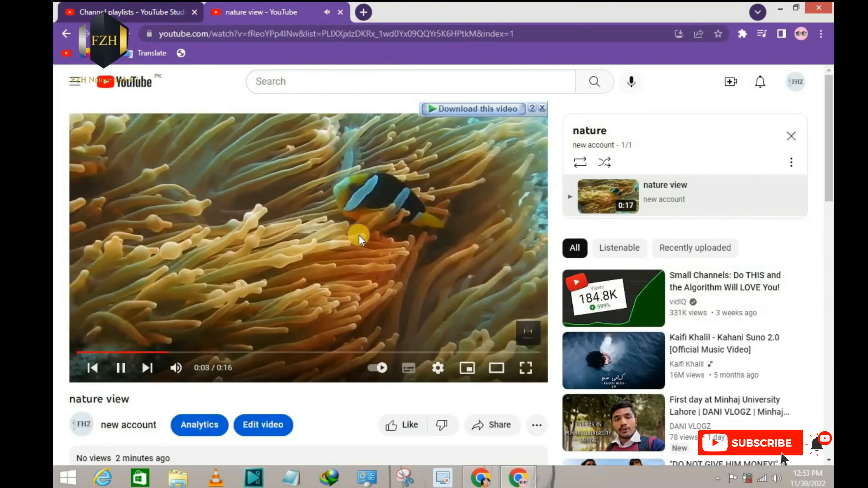
scroll(359, 235, down, 6)
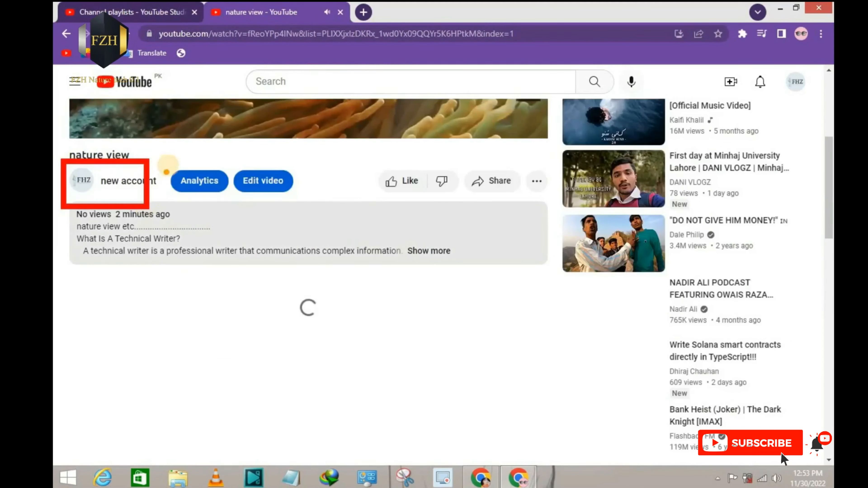
click(440, 252)
scroll(75, 217, down, 5)
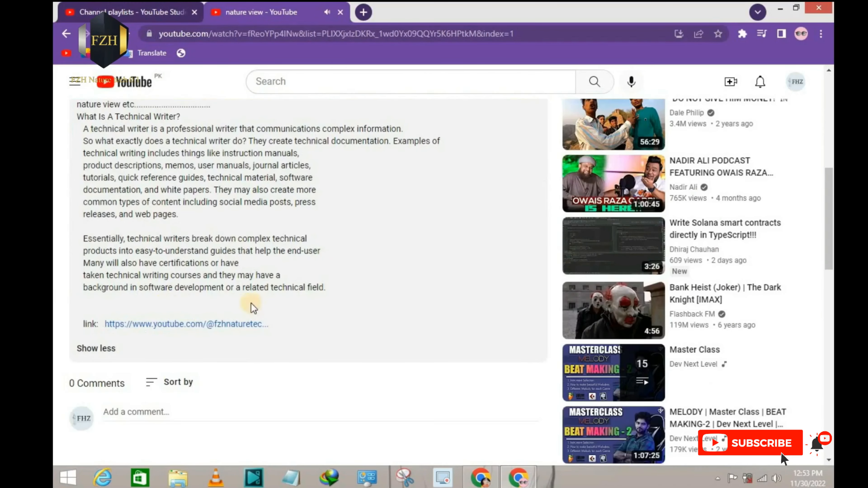
scroll(239, 294, up, 5)
scroll(214, 238, up, 7)
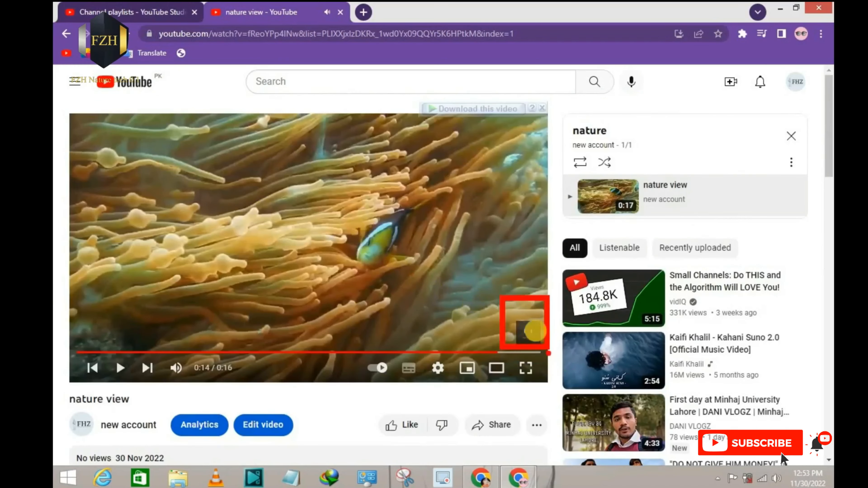
scroll(122, 233, down, 7)
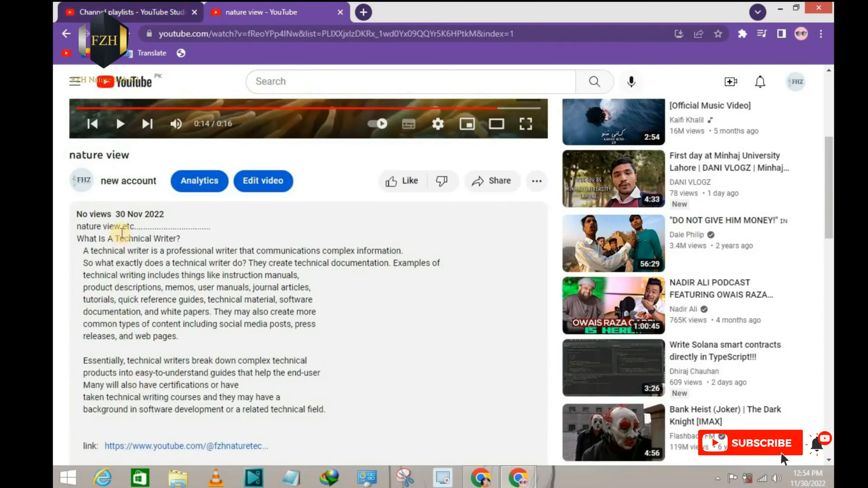
Step: Open the channel page from the video, close the mini player, and view the channel's uploaded videos
click(99, 187)
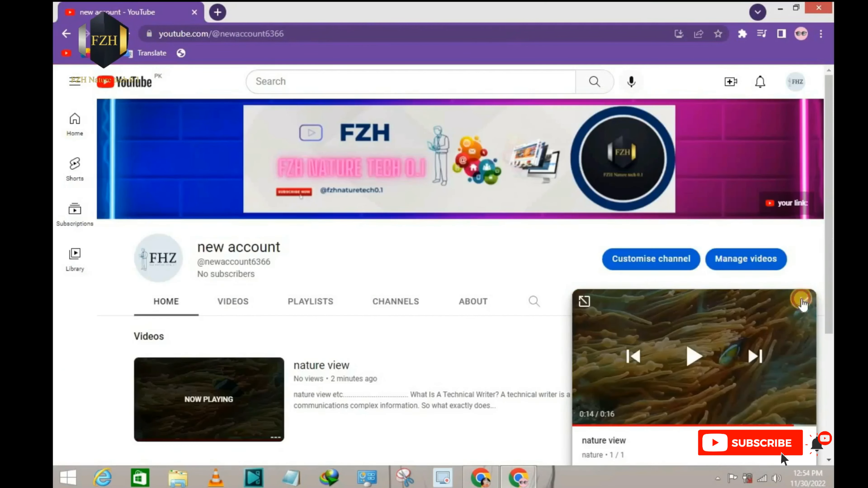
click(804, 303)
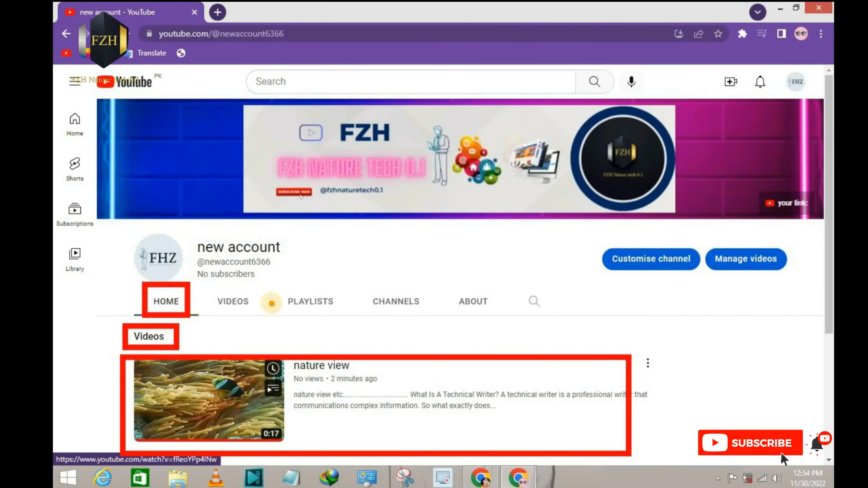
click(245, 311)
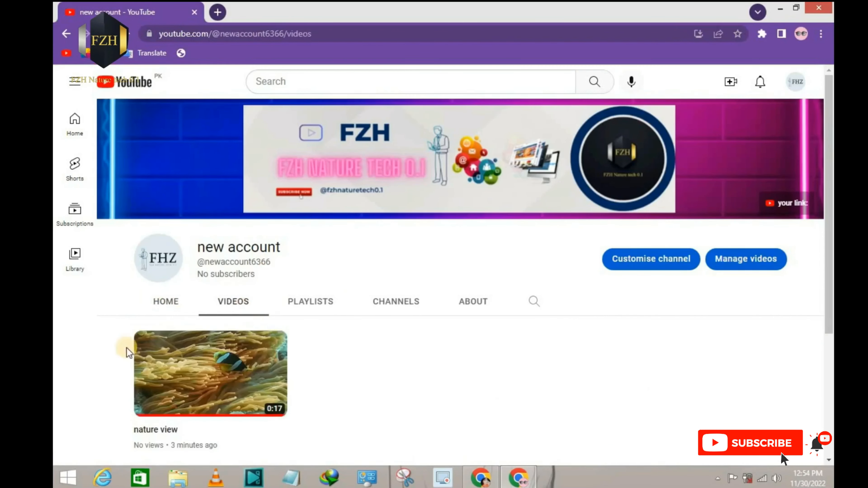
Step: Show the playlists on the channel page and play the "nature" playlist
click(300, 301)
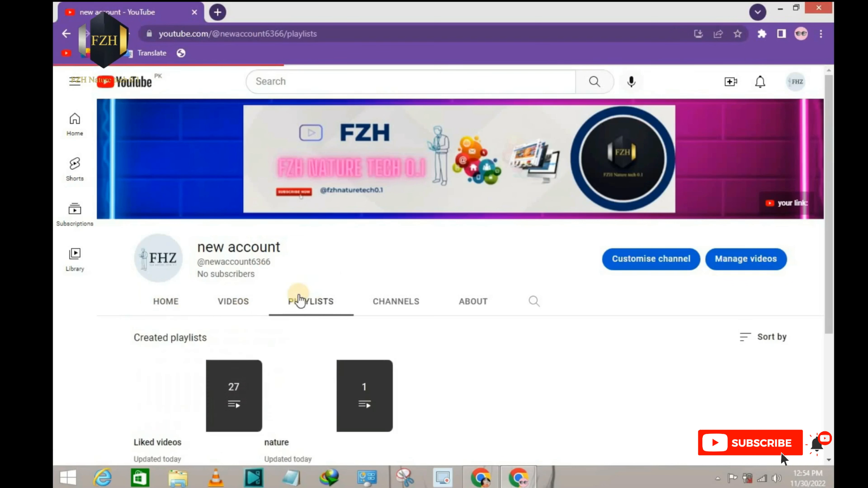
scroll(647, 273, down, 3)
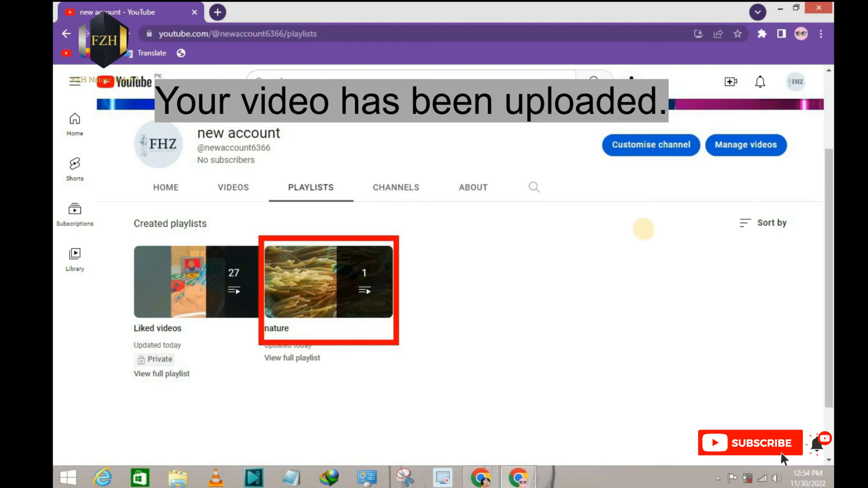
click(325, 301)
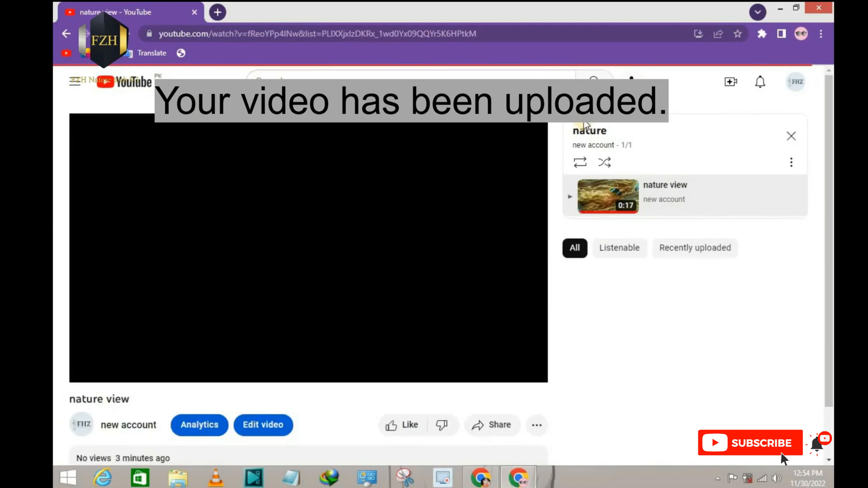